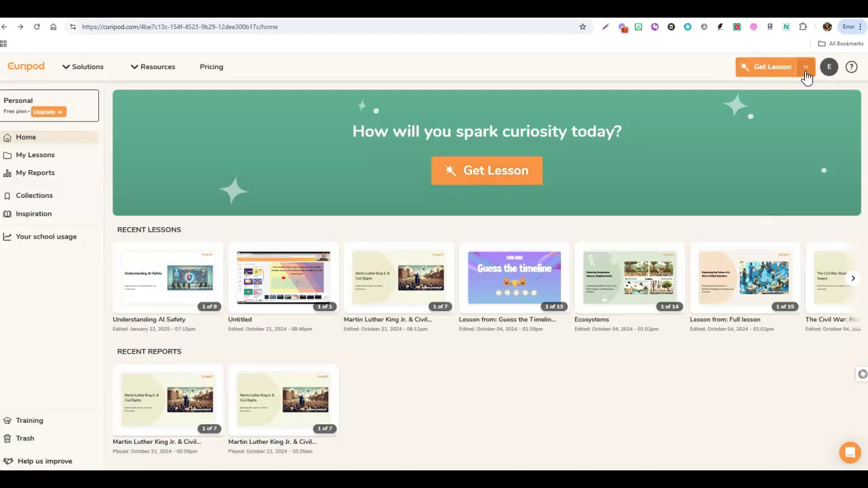
# Expand the Get Lesson dropdown to show Create lesson with AI and Create blank lesson.
pyautogui.click(806, 76)
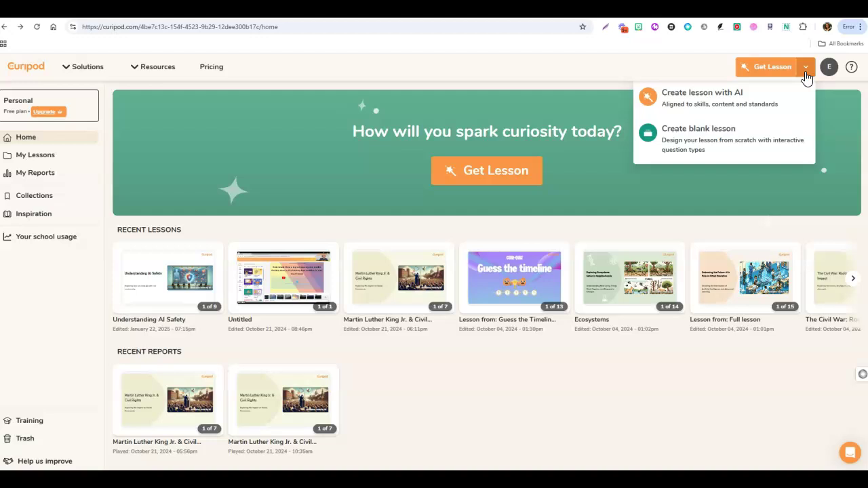
# Start a blank lesson, add one slide, check Uploads and Edit activity, then return Home.
pyautogui.click(717, 152)
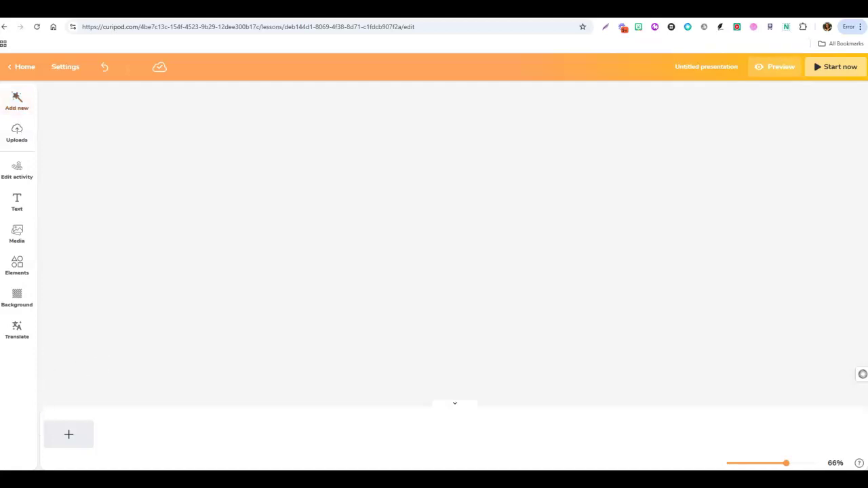
pyautogui.click(72, 443)
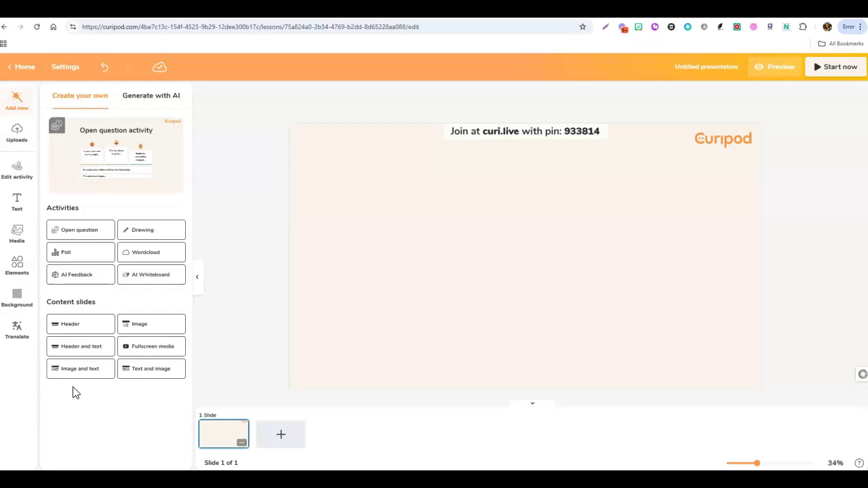
pyautogui.click(21, 141)
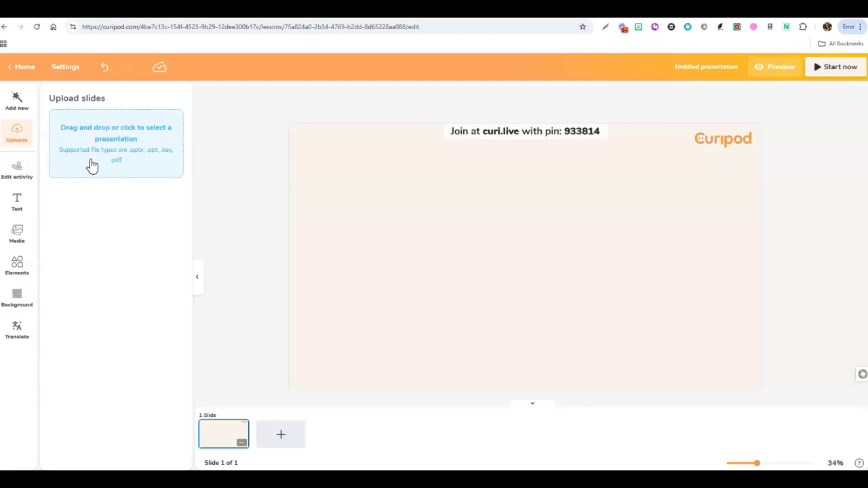
pyautogui.click(31, 185)
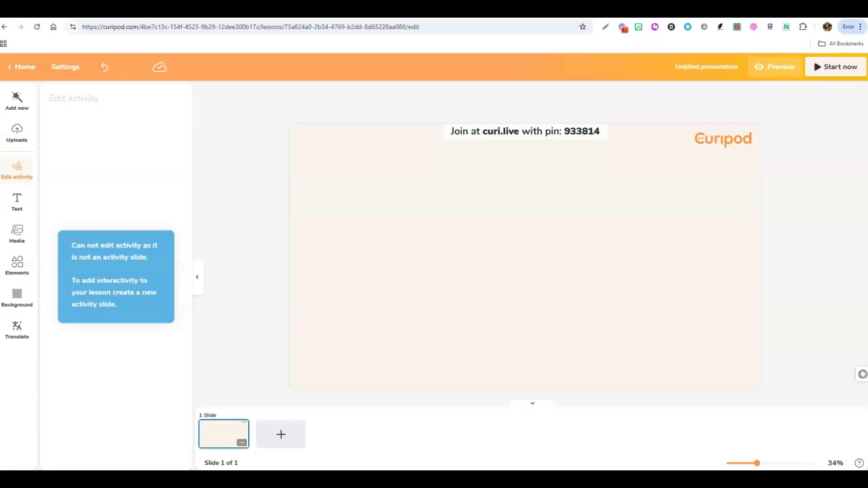
pyautogui.click(32, 70)
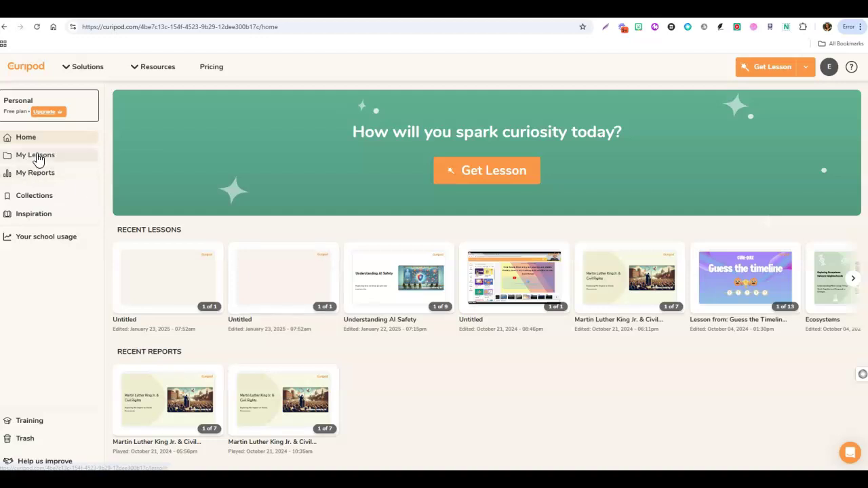
# Open the Martin Luther King Jr. & Civil Rights lesson from My Lessons.
pyautogui.click(37, 156)
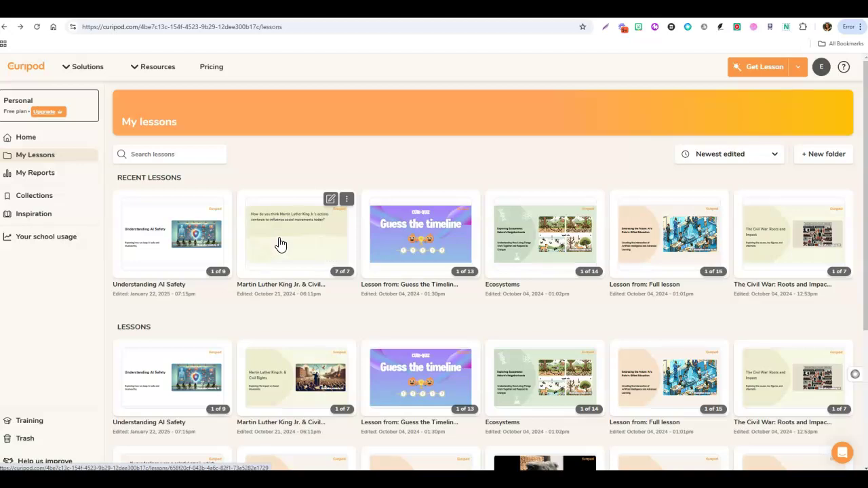
pyautogui.click(281, 241)
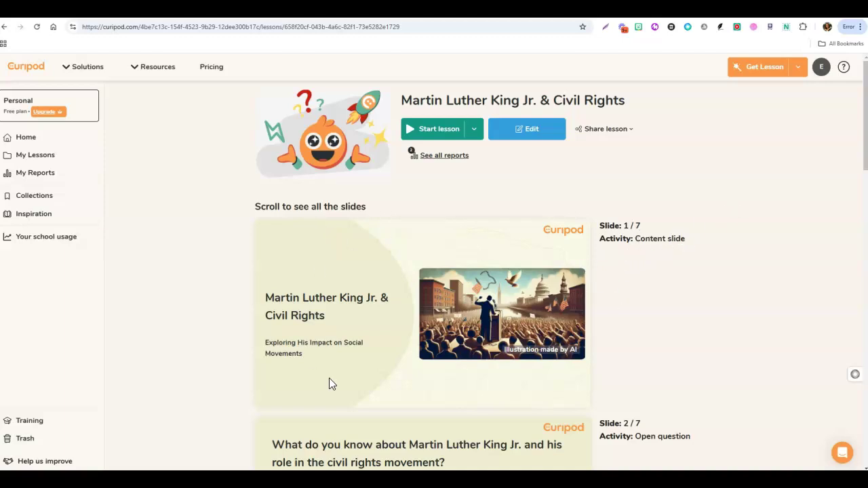
pyautogui.scroll(-5, 695, 313)
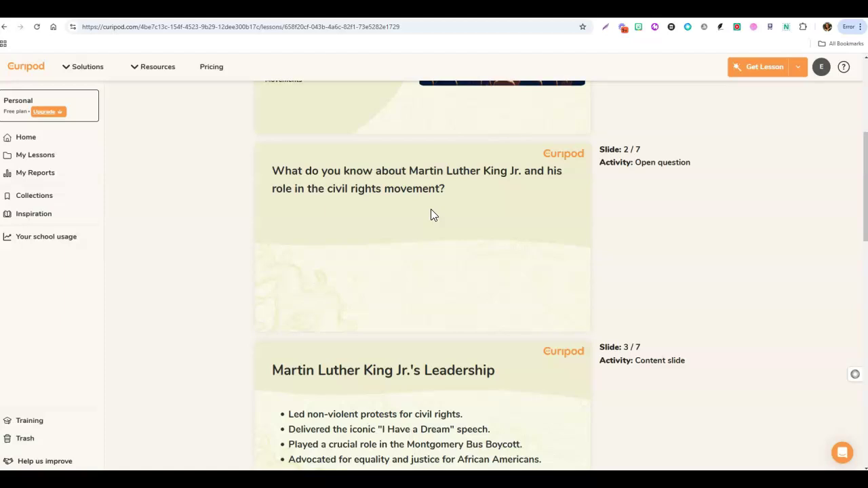
pyautogui.scroll(-2, 555, 366)
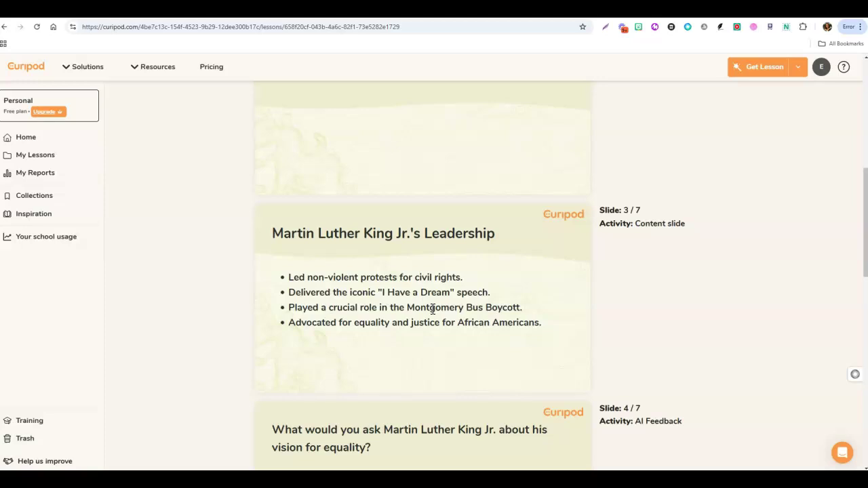
pyautogui.scroll(-3, 434, 308)
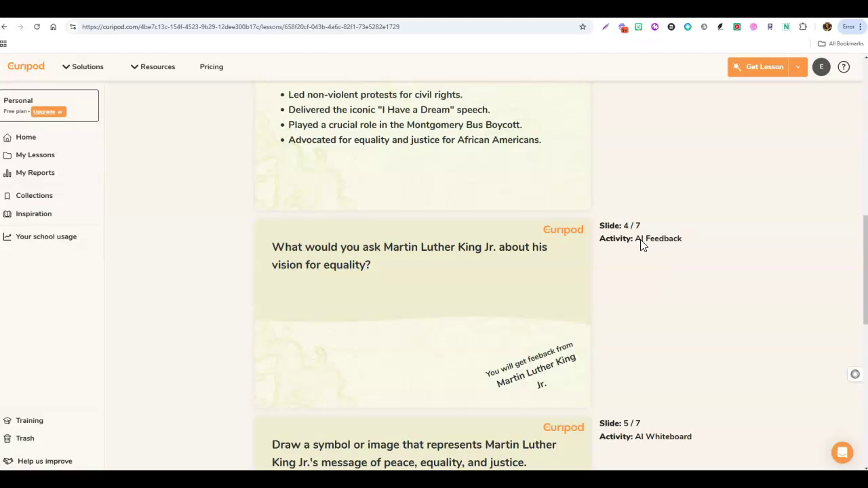
pyautogui.scroll(-4, 524, 321)
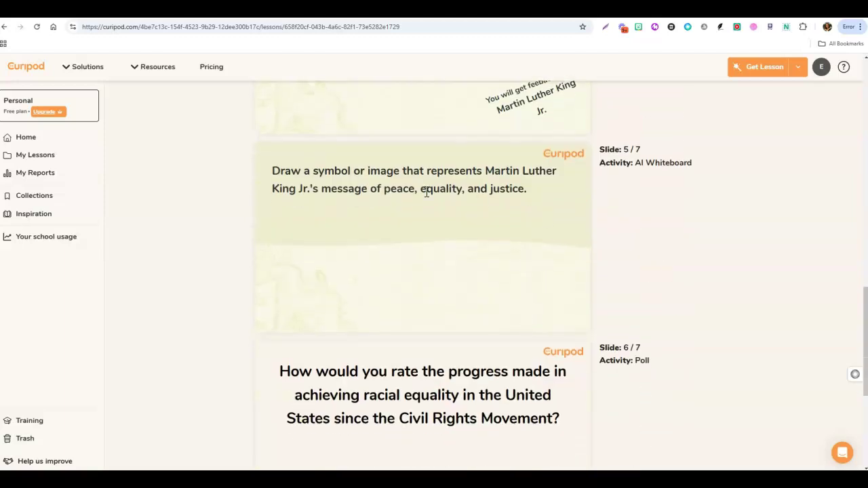
pyautogui.scroll(-1, 648, 285)
pyautogui.scroll(-3, 647, 285)
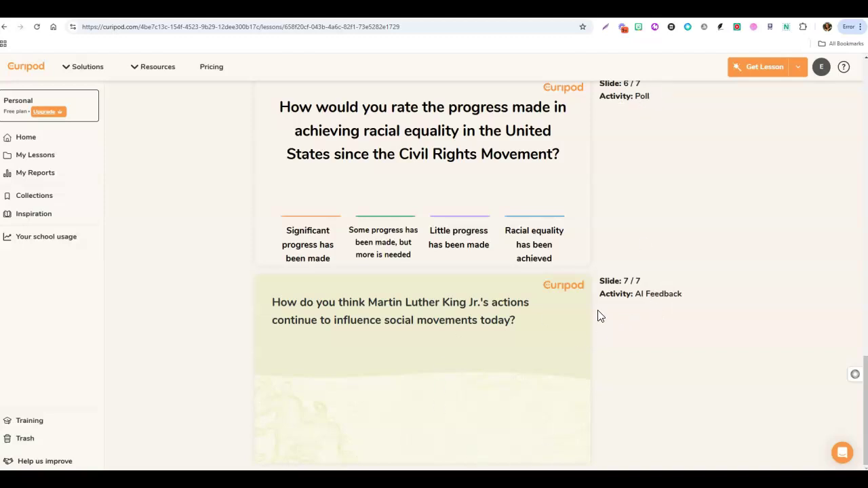
pyautogui.scroll(18, 587, 317)
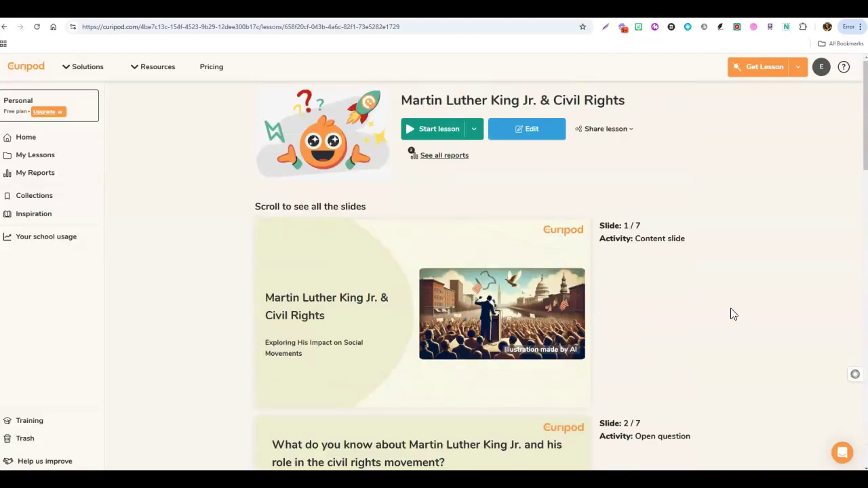
pyautogui.scroll(-3, 682, 306)
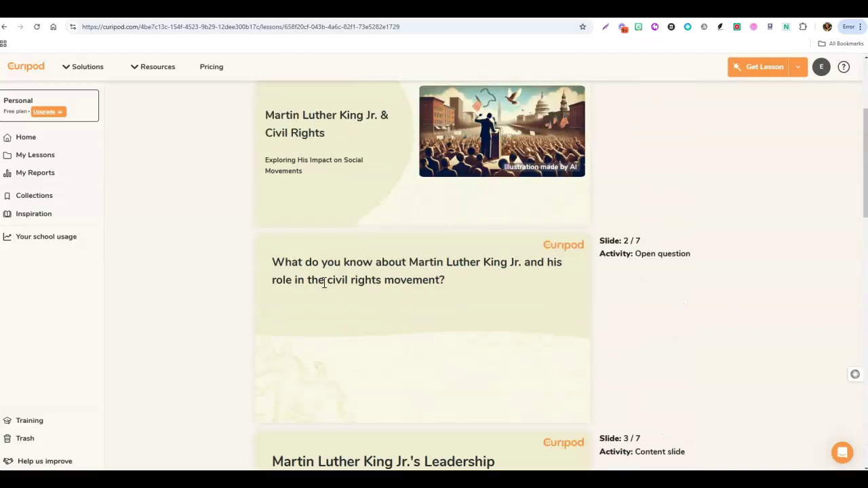
pyautogui.scroll(-3, 569, 270)
pyautogui.scroll(6, 609, 309)
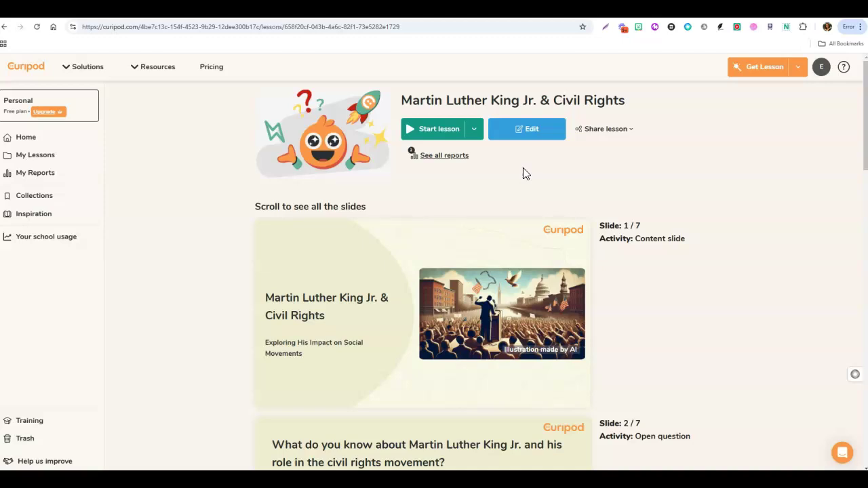
# Check the Share lesson options, then choose Preview lesson from the Start lesson menu.
pyautogui.click(632, 135)
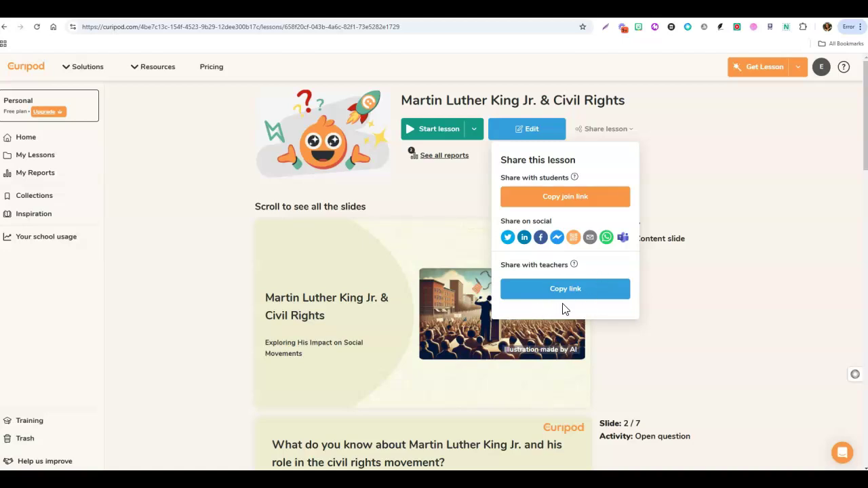
pyautogui.click(456, 187)
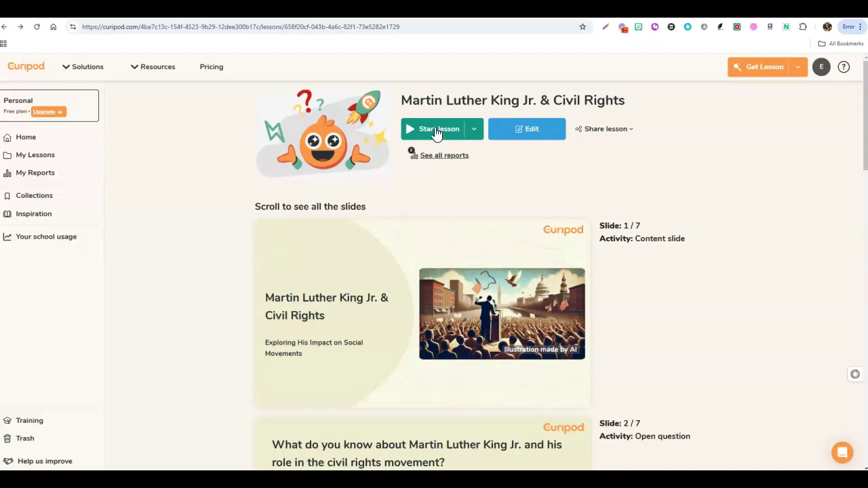
pyautogui.click(475, 134)
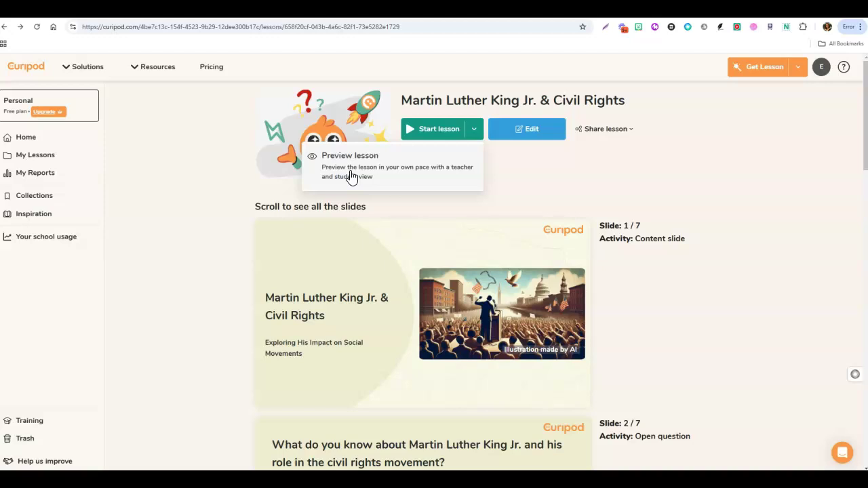
pyautogui.click(351, 175)
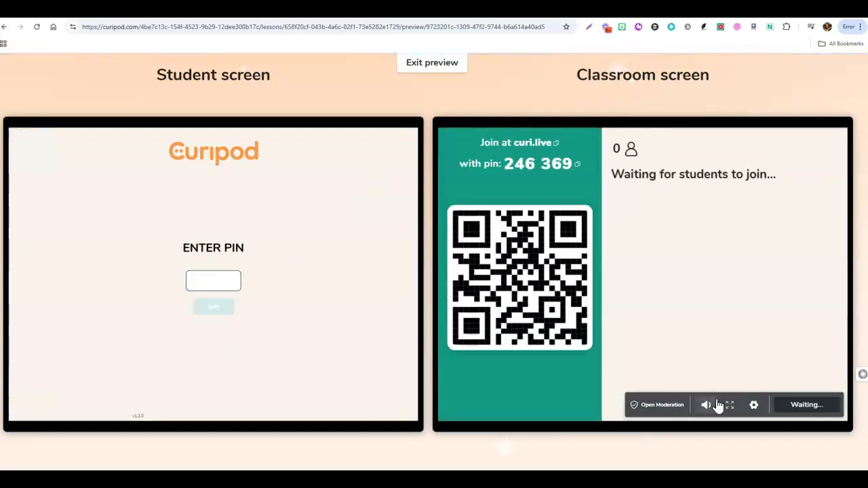
# Toggle the classroom screen speaker so it ends up muted.
pyautogui.click(706, 407)
pyautogui.click(707, 407)
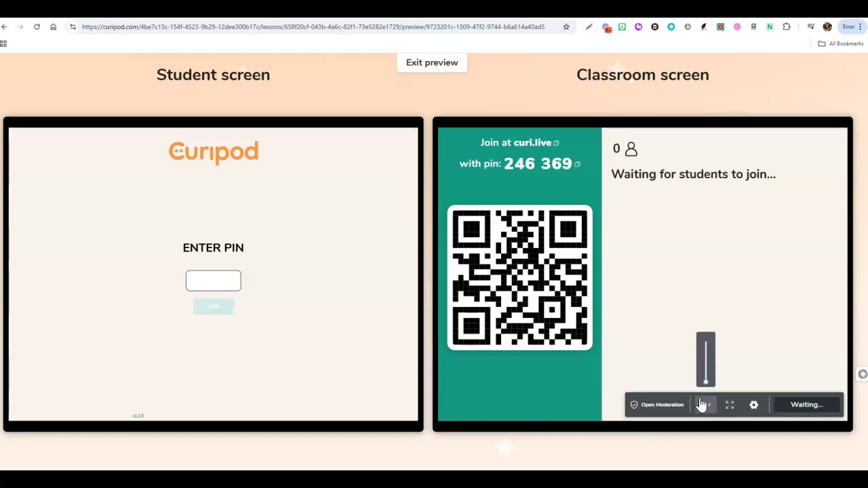
pyautogui.click(706, 408)
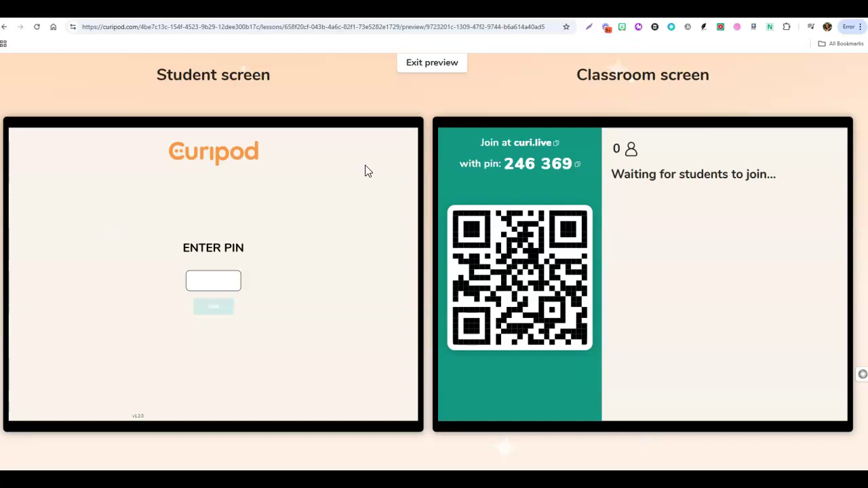
pyautogui.moveTo(548, 158)
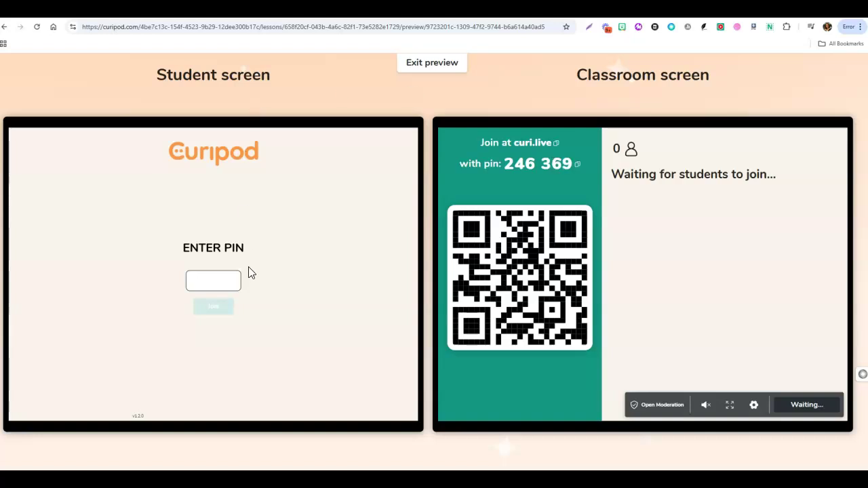
# Enter the session PIN on the student screen and join the preview.
pyautogui.click(201, 282)
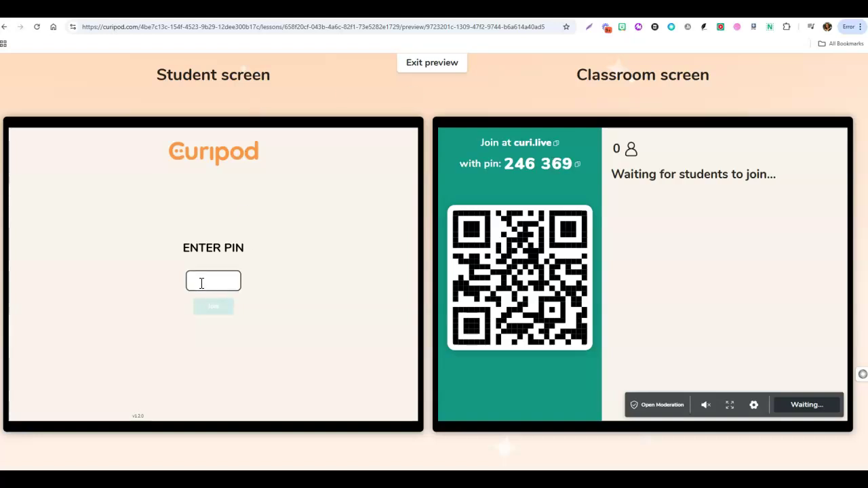
pyautogui.write('246369')
pyautogui.click(212, 305)
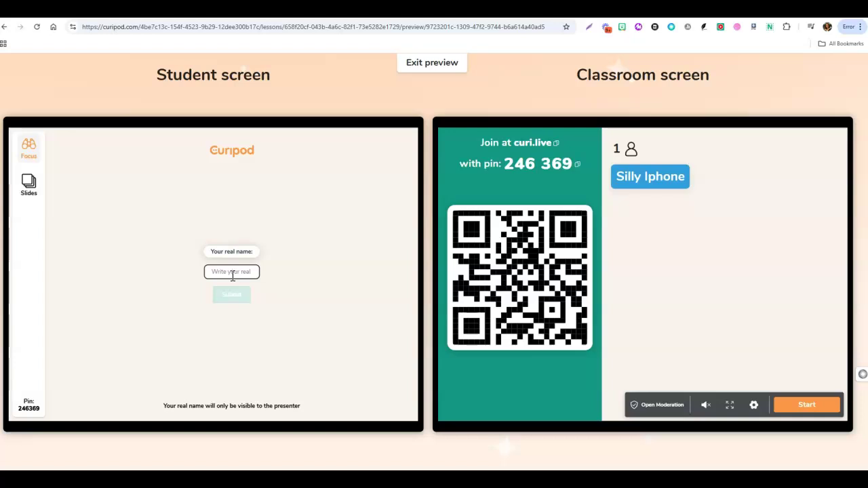
# Submit the student's real name and start the lesson on the classroom screen.
pyautogui.write('Shannon')
pyautogui.click(238, 291)
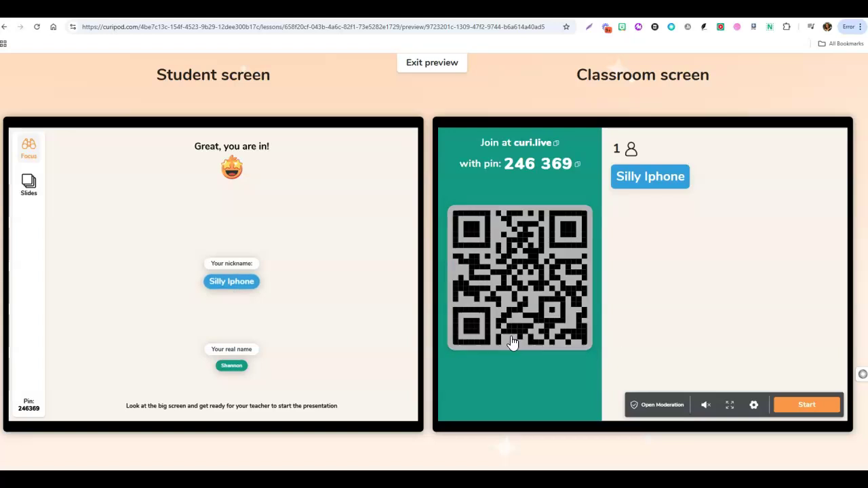
pyautogui.click(807, 410)
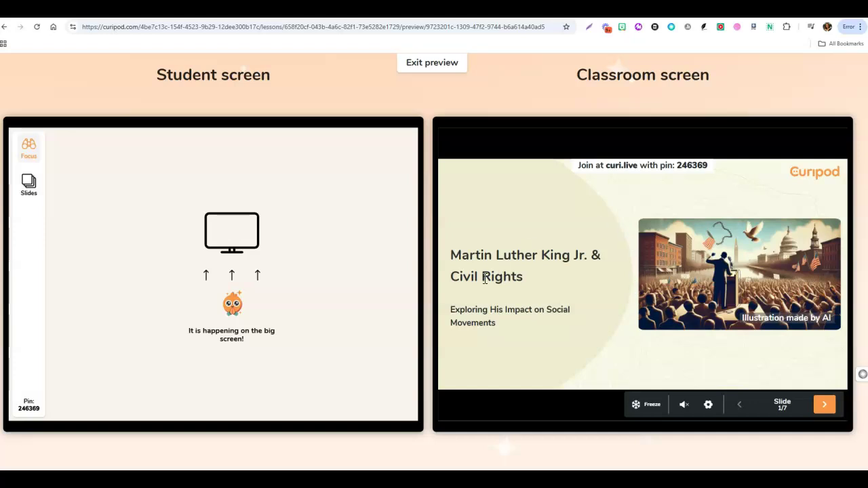
# Show slide thumbnails on the student screen and advance the classroom to slide 2/7.
pyautogui.click(29, 186)
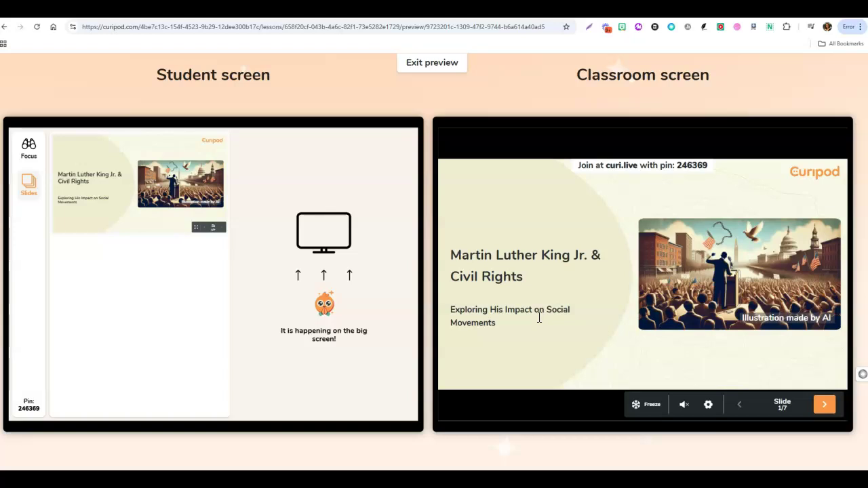
pyautogui.click(825, 406)
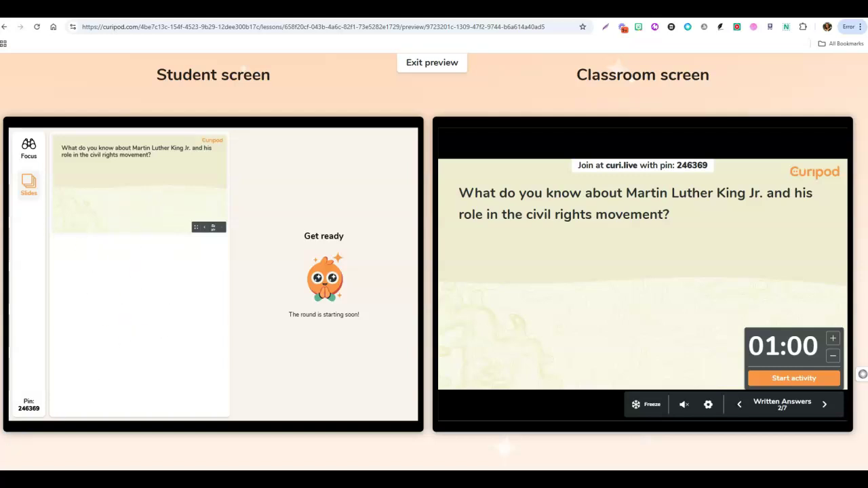
# Submit the answer 'I know he fought for freedom and equality for all people' and end the activity.
pyautogui.click(811, 380)
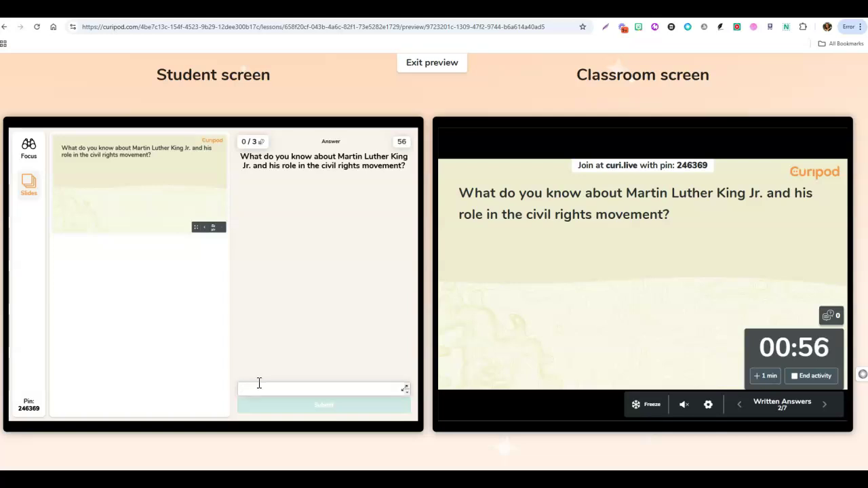
pyautogui.write('I know')
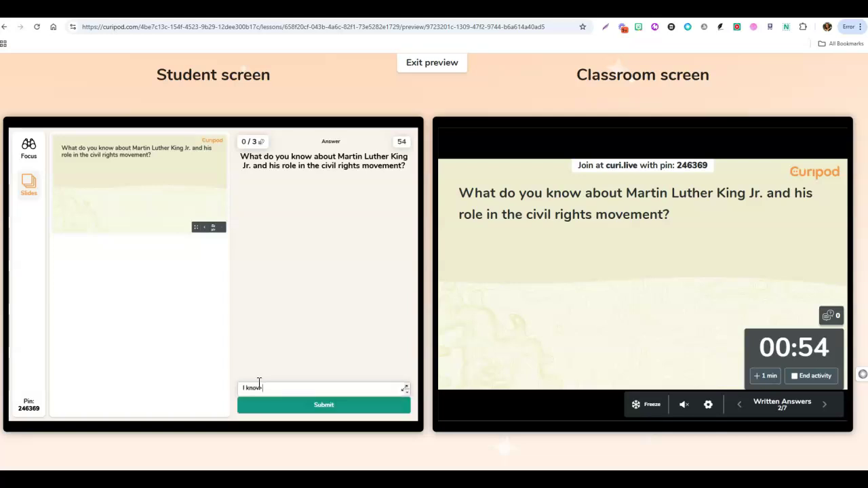
pyautogui.write(' he fought for ')
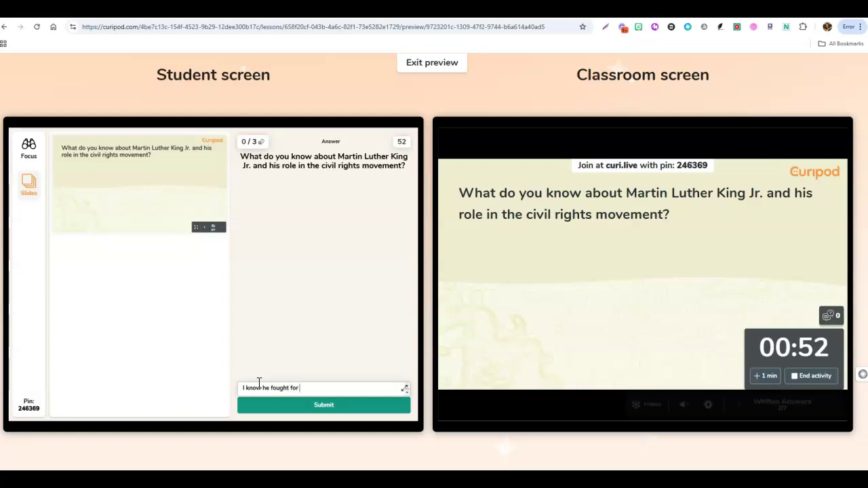
pyautogui.write('freedom')
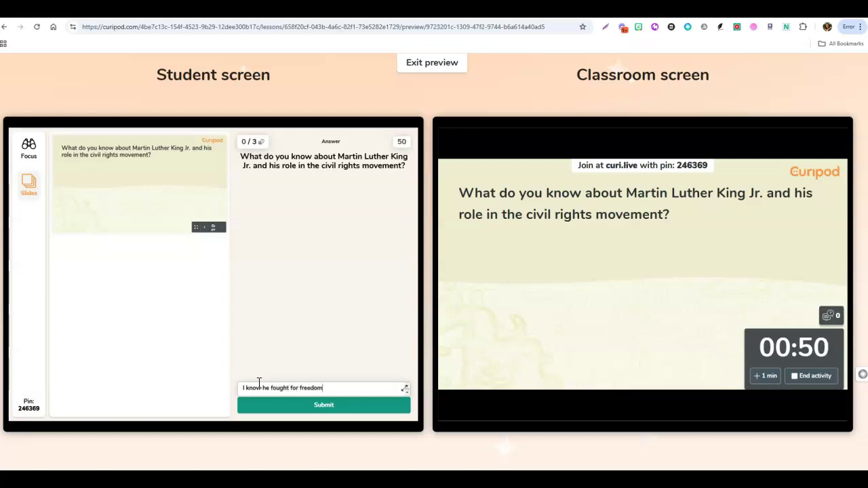
pyautogui.write(' and equality for all people')
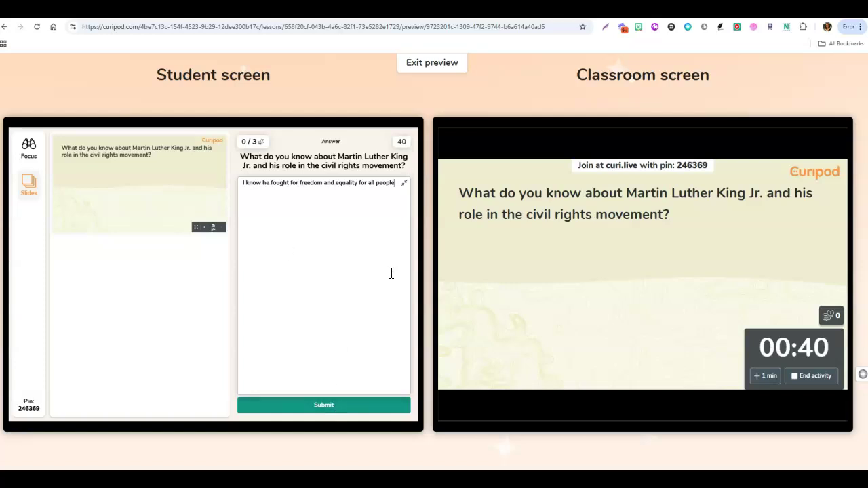
pyautogui.click(328, 409)
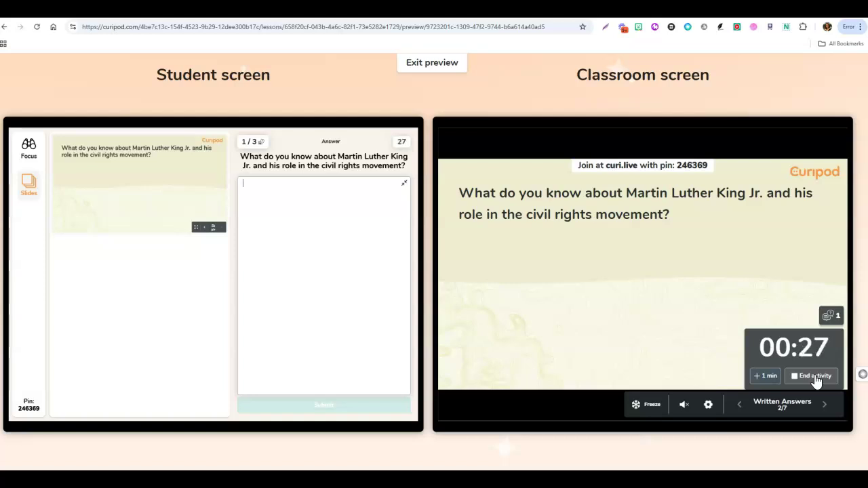
pyautogui.click(815, 376)
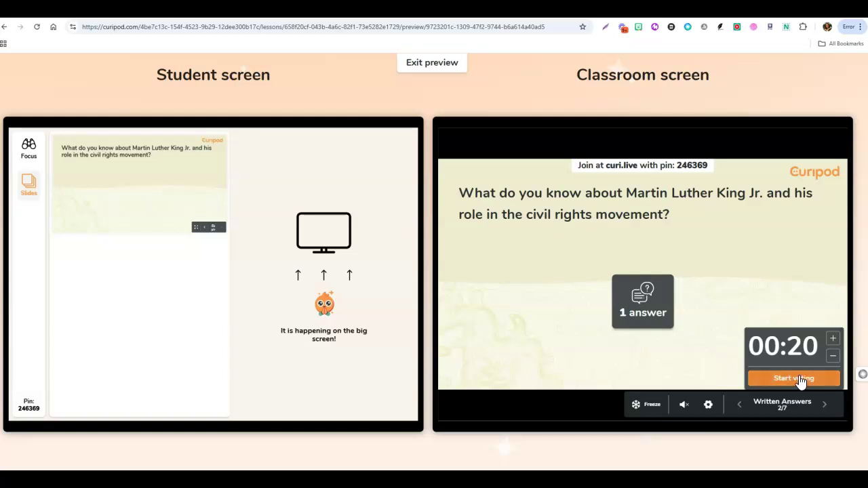
pyautogui.click(710, 407)
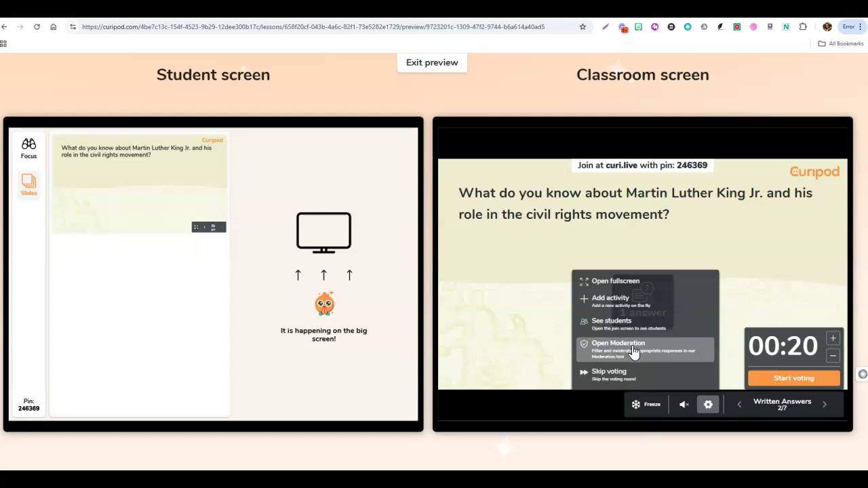
# Check the answer in the Open Moderation window, close it, and start voting.
pyautogui.click(634, 352)
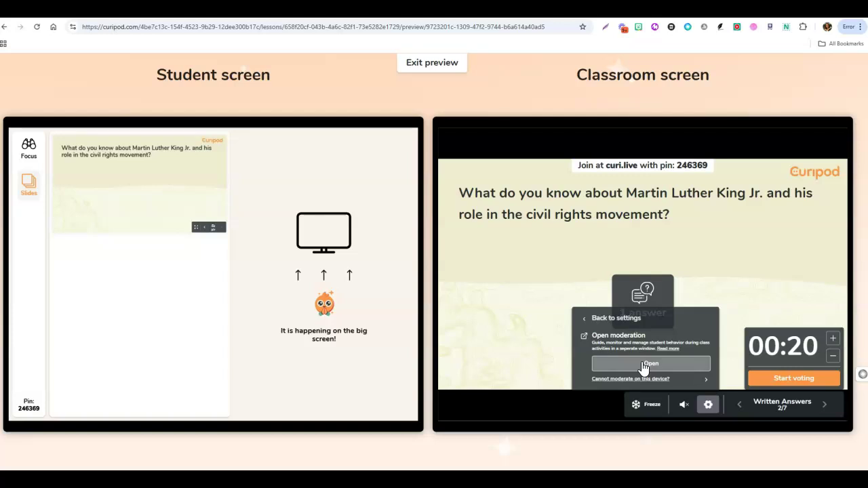
pyautogui.click(642, 367)
pyautogui.moveTo(173, 6); pyautogui.dragTo(272, 102)
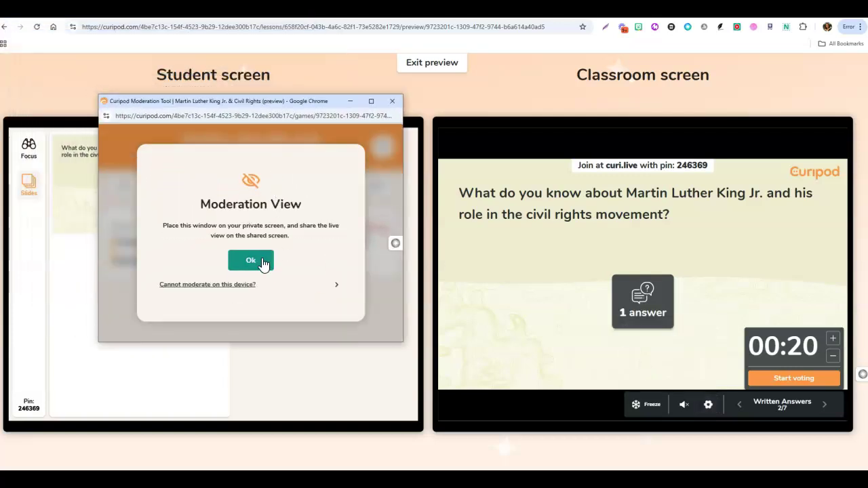
pyautogui.click(251, 262)
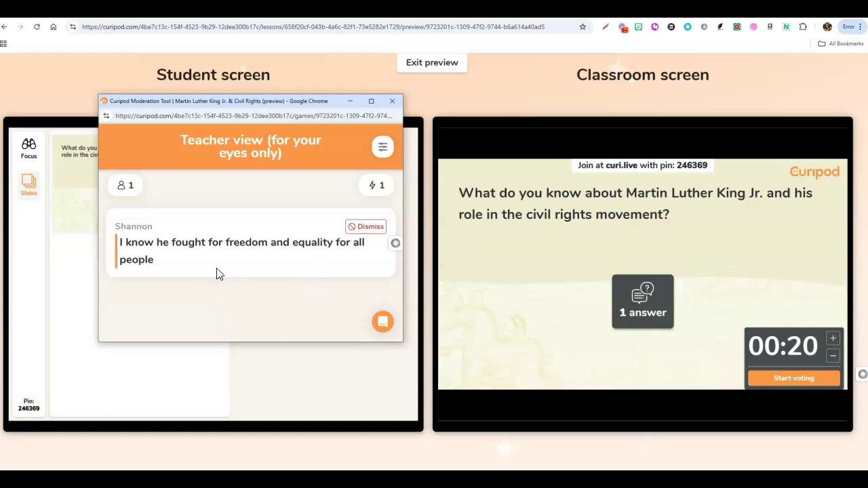
pyautogui.click(392, 101)
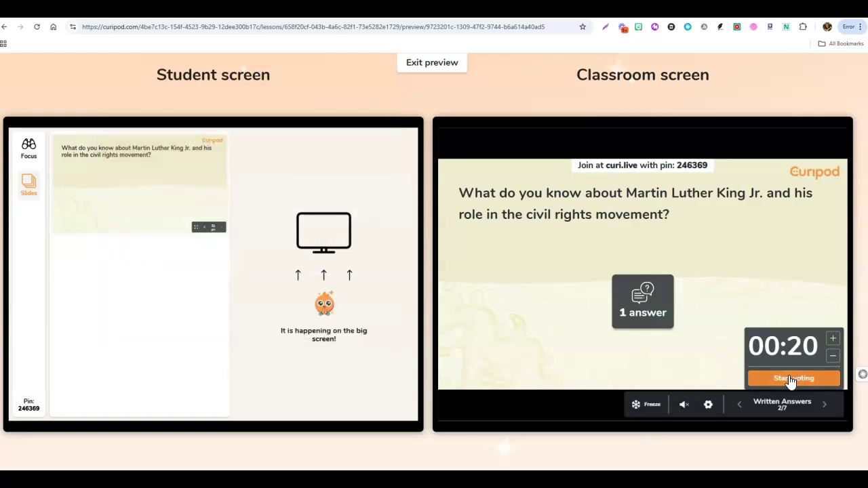
pyautogui.click(791, 379)
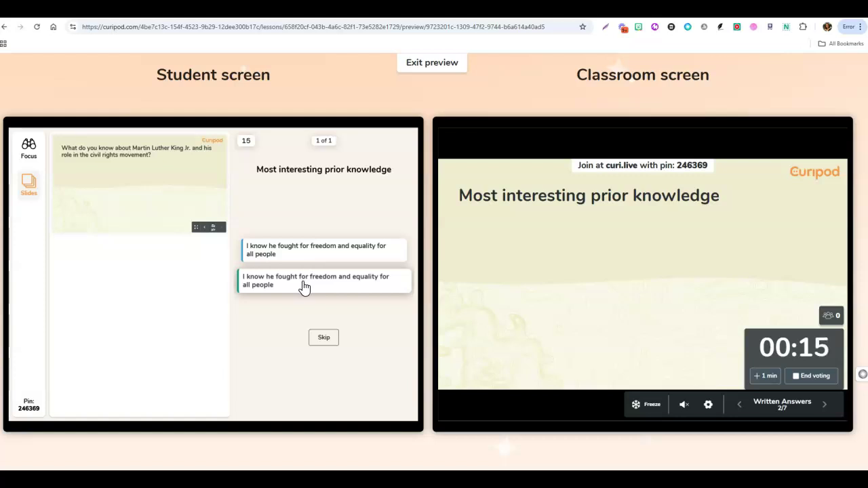
# Vote for an answer card, then advance past Leadership to the AI Feedback slide 4/7.
pyautogui.click(303, 285)
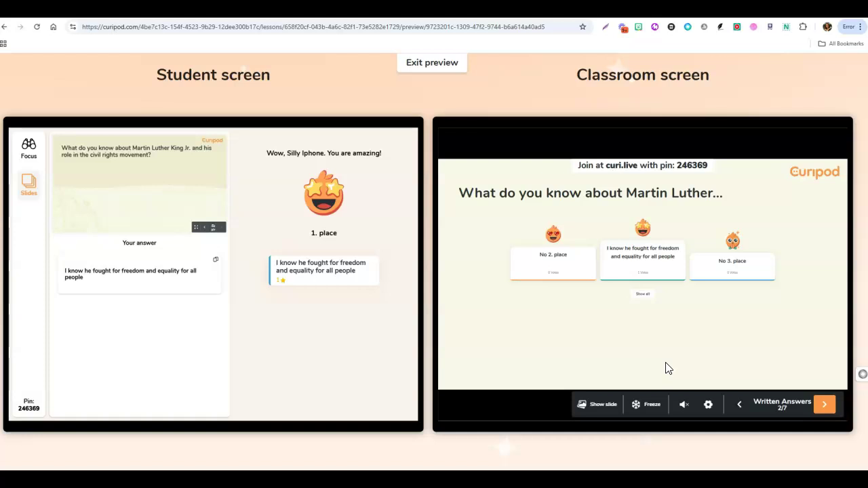
pyautogui.click(824, 406)
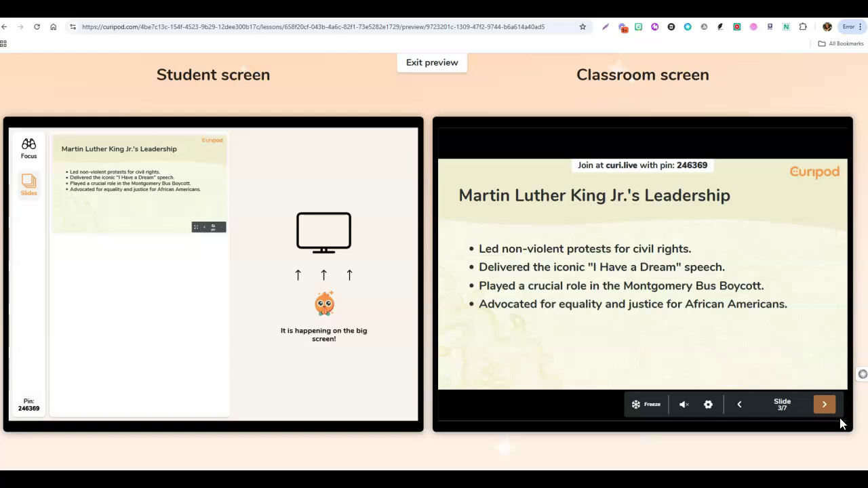
pyautogui.click(825, 404)
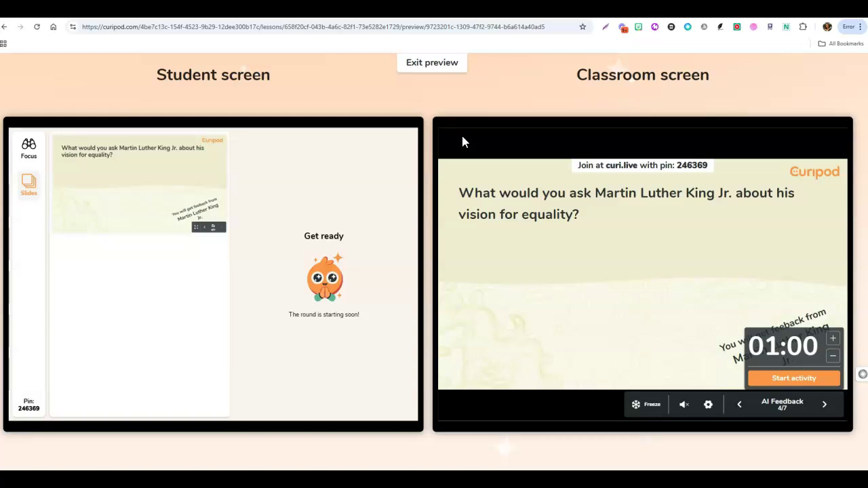
# Start the AI Feedback round, submit 'Were you scared during the Civil Rights Movement?', then end it early.
pyautogui.click(811, 379)
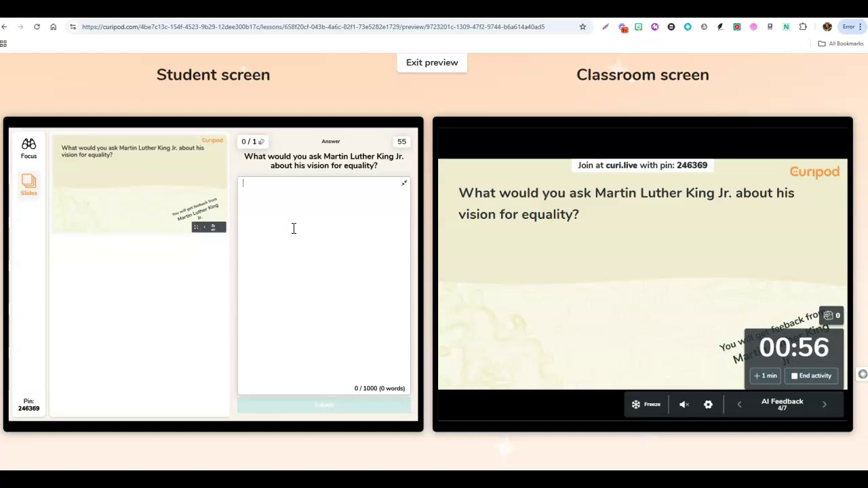
pyautogui.write('Were you scared dumi')
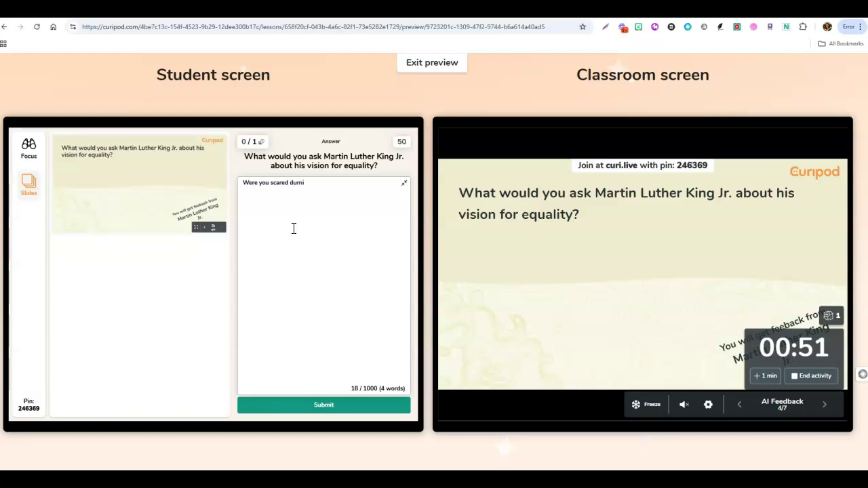
pyautogui.press('BackSpace')
pyautogui.press('BackSpace')
pyautogui.write('ring the Civil Right sMovement')
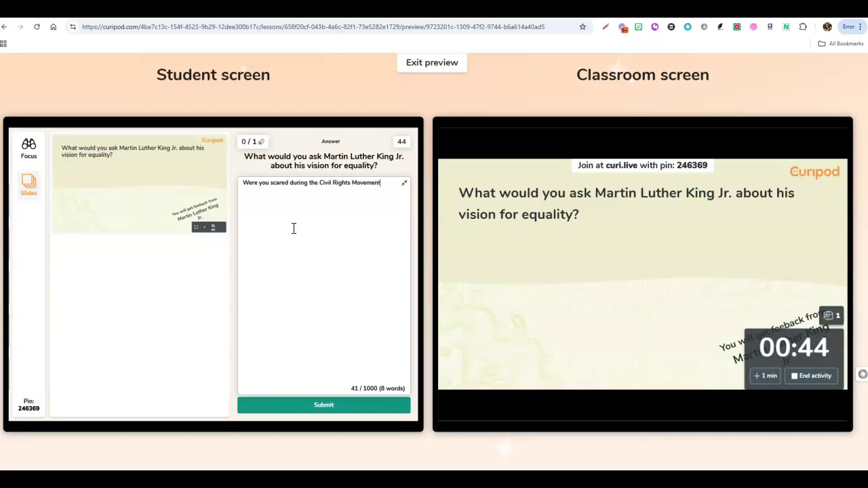
pyautogui.write('?')
pyautogui.click(321, 406)
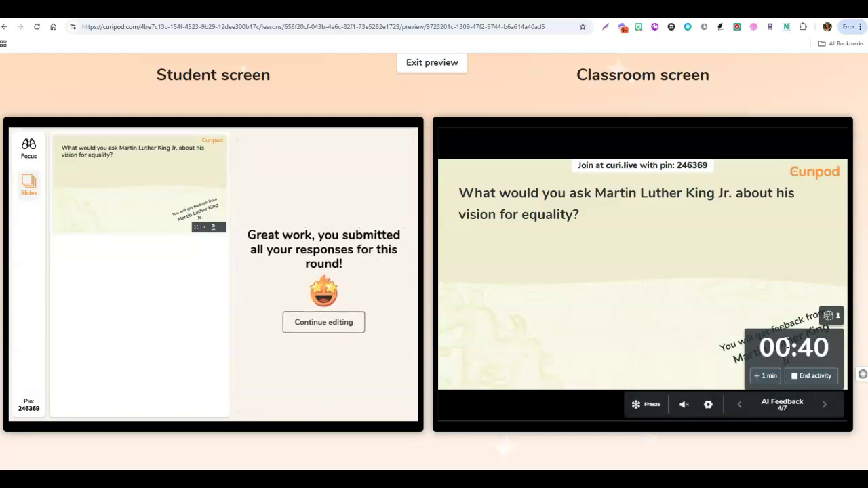
pyautogui.click(814, 380)
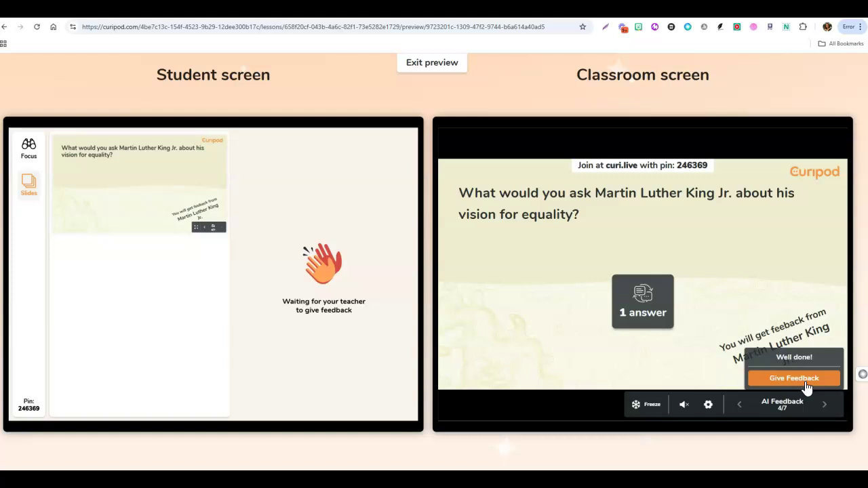
# Generate AI feedback in the moderation tool and read King's reply beginning 'Yes, I was often scared.'.
pyautogui.click(712, 411)
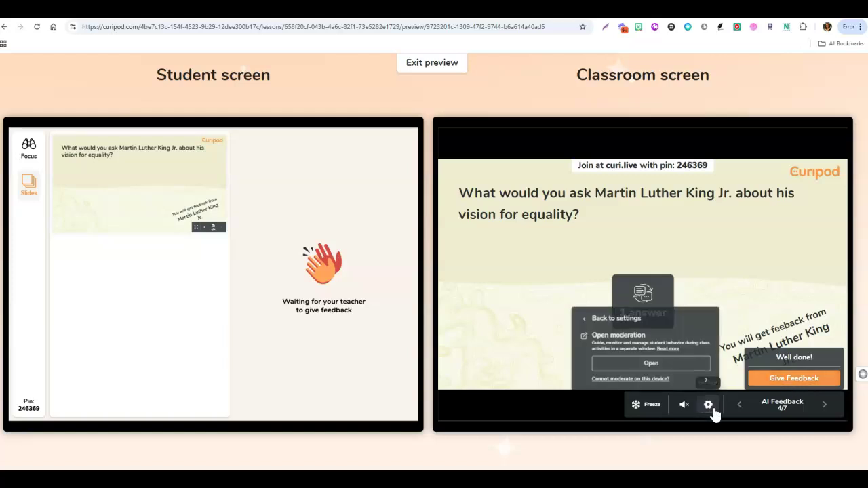
pyautogui.click(651, 368)
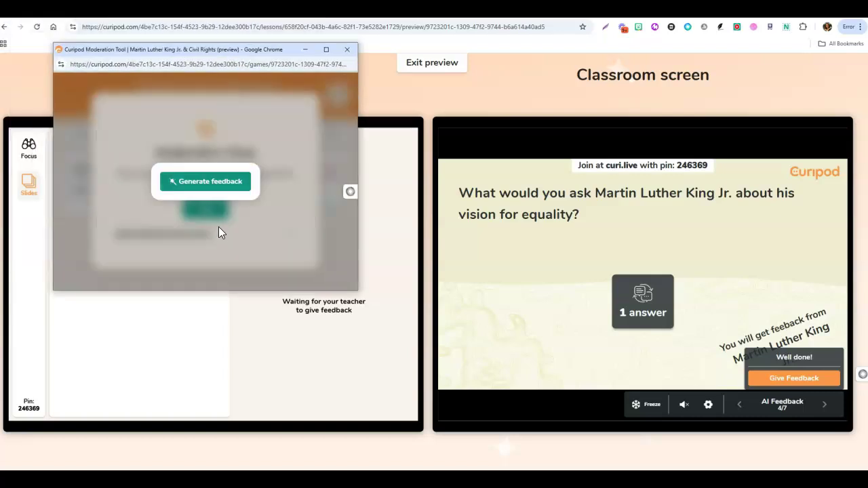
pyautogui.click(209, 187)
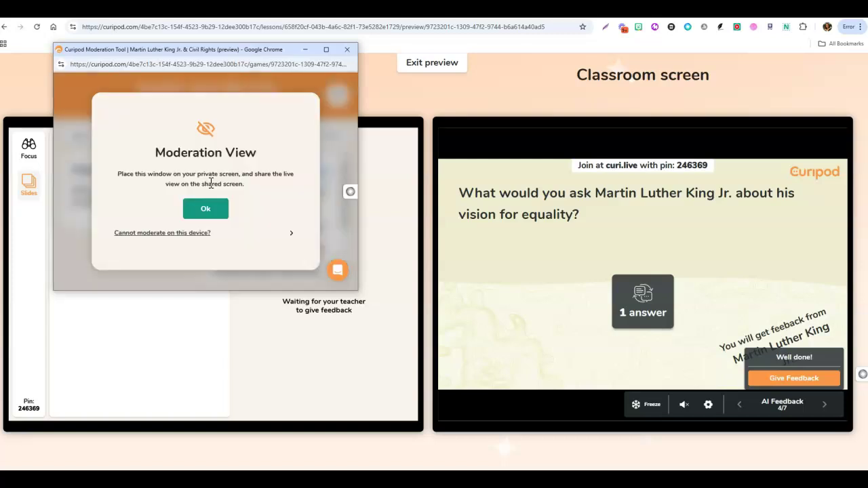
pyautogui.click(203, 210)
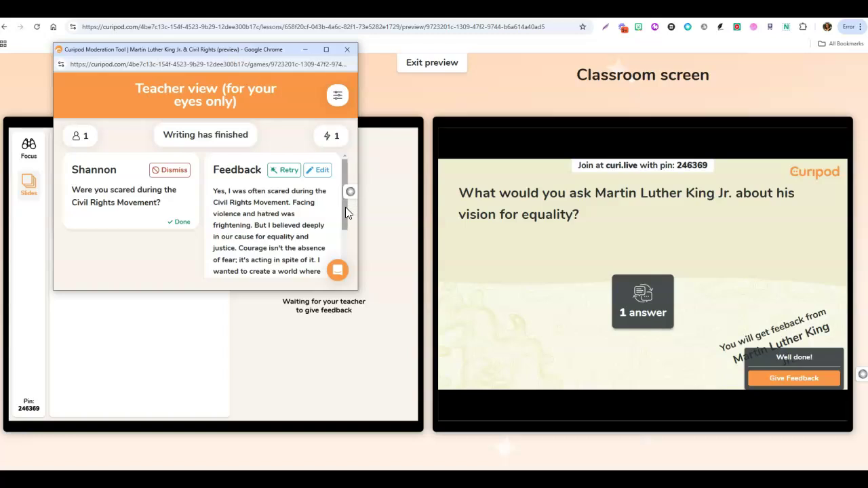
pyautogui.moveTo(344, 210); pyautogui.dragTo(344, 215)
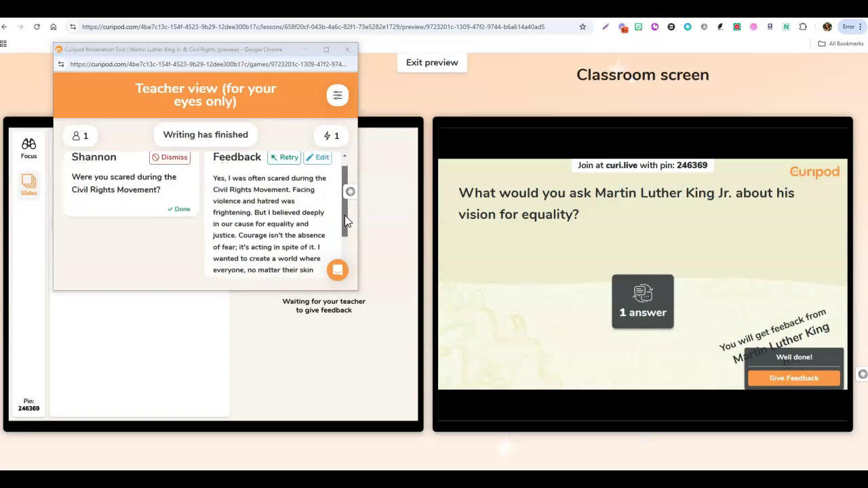
pyautogui.moveTo(344, 215); pyautogui.dragTo(348, 249)
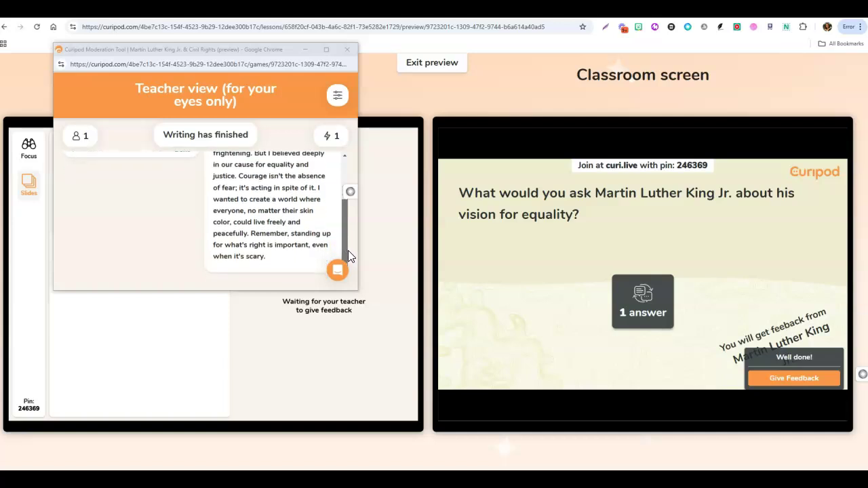
pyautogui.moveTo(347, 251); pyautogui.dragTo(348, 190)
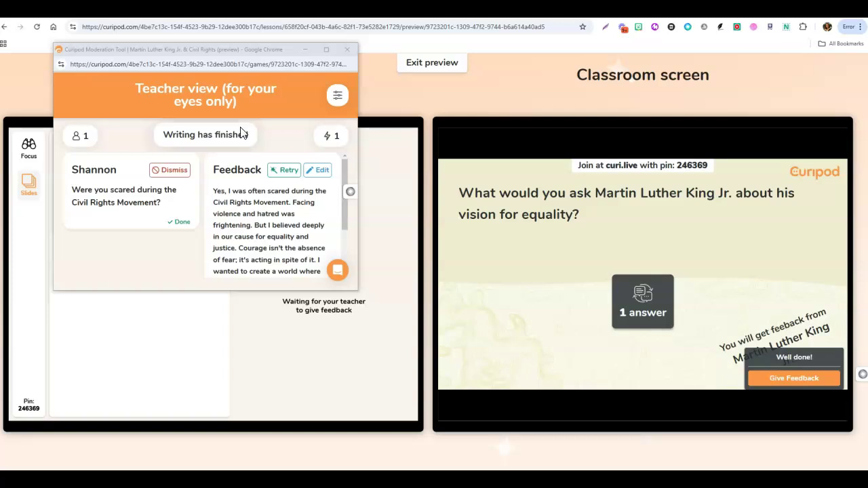
# Send the generated feedback to the student and advance to the slide 5 AI Whiteboard activity.
pyautogui.click(346, 50)
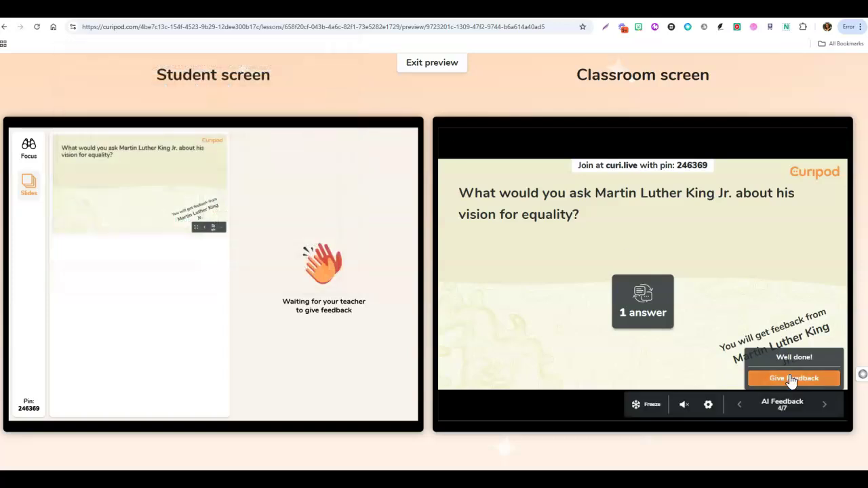
pyautogui.click(792, 377)
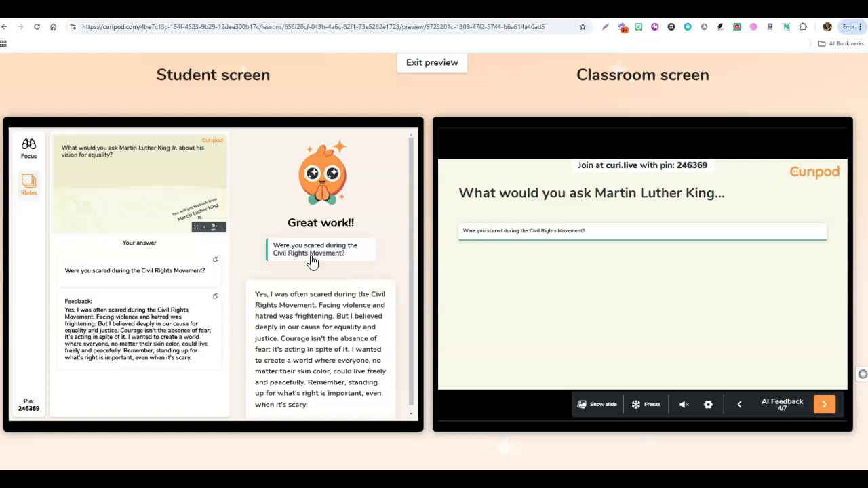
pyautogui.scroll(-1, 350, 315)
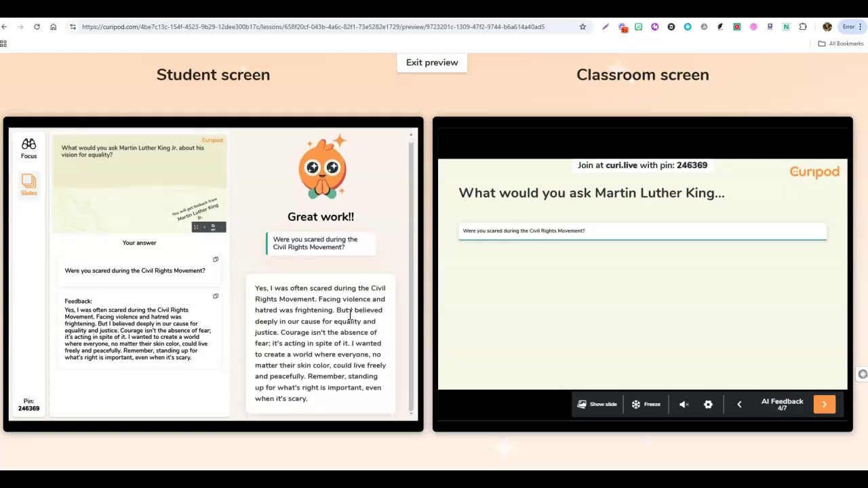
pyautogui.scroll(1, 349, 314)
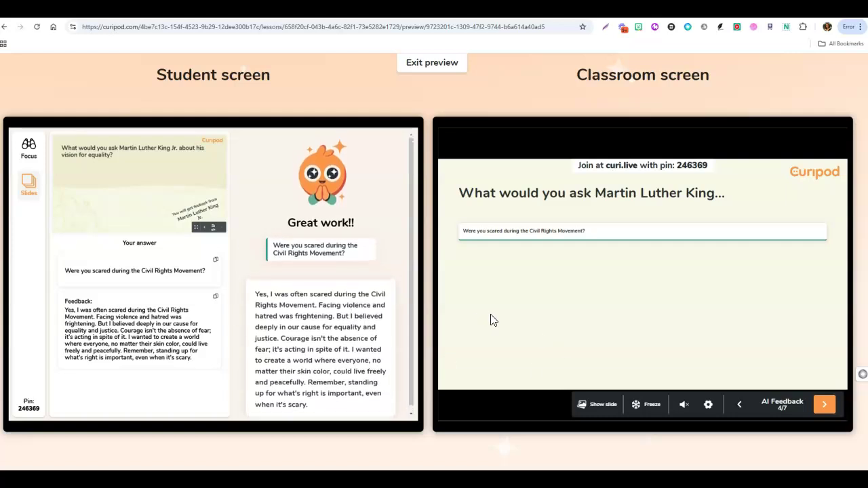
pyautogui.click(824, 405)
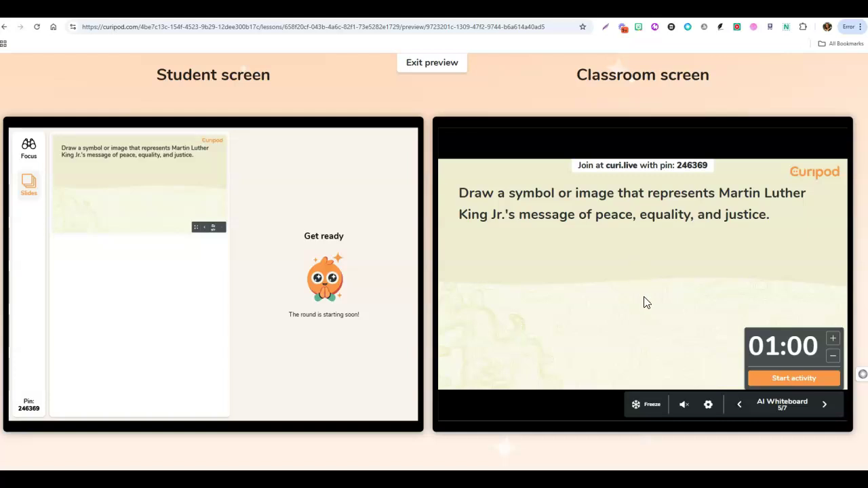
# Start the whiteboard round, draw a curved stroke, submit and confirm the drawing, then end the round.
pyautogui.click(788, 382)
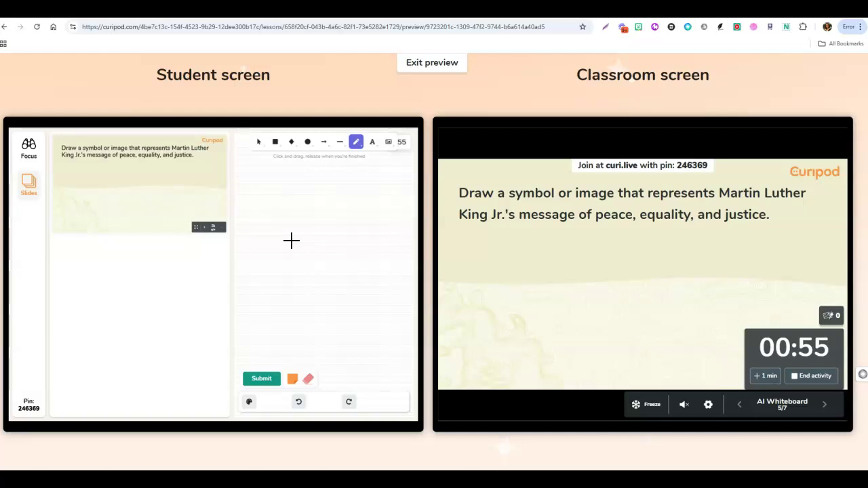
pyautogui.click(288, 207)
pyautogui.moveTo(289, 205)
pyautogui.mouseDown()
pyautogui.moveTo(305, 248)
pyautogui.moveTo(285, 273)
pyautogui.moveTo(265, 265)
pyautogui.moveTo(258, 229)
pyautogui.moveTo(280, 201)
pyautogui.moveTo(296, 207)
pyautogui.moveTo(267, 256)
pyautogui.moveTo(295, 246)
pyautogui.moveTo(303, 253)
pyautogui.moveTo(265, 261)
pyautogui.mouseUp()
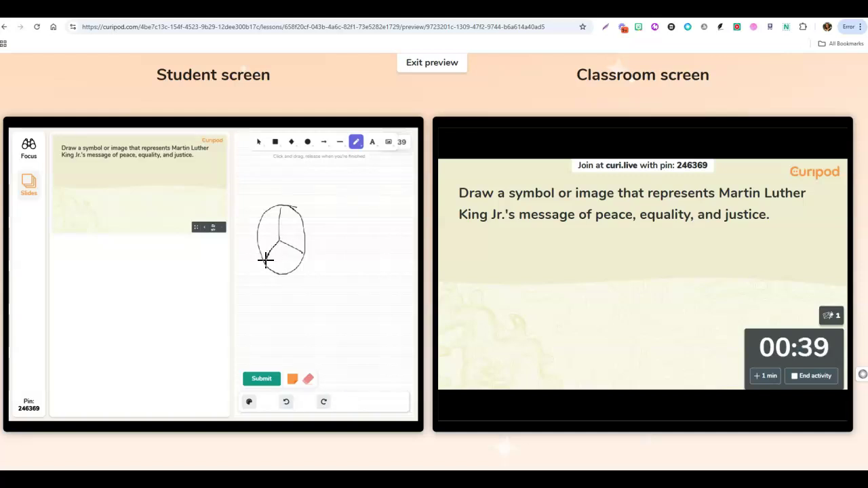
pyautogui.click(259, 383)
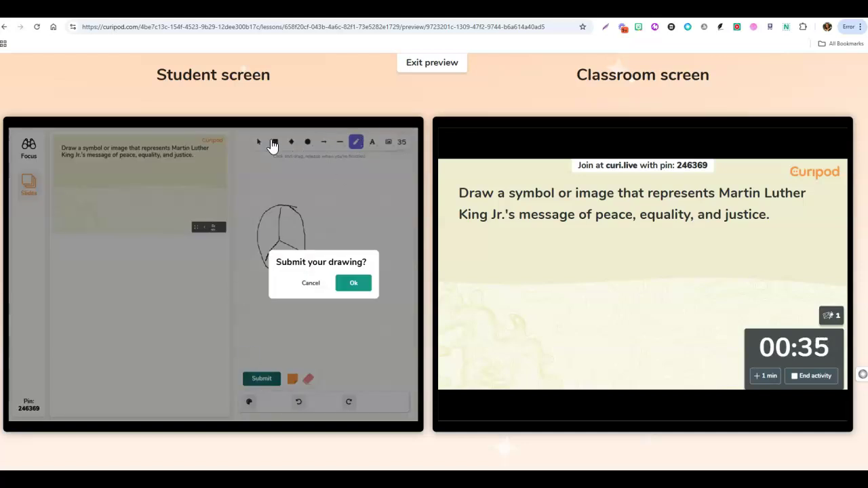
pyautogui.click(352, 288)
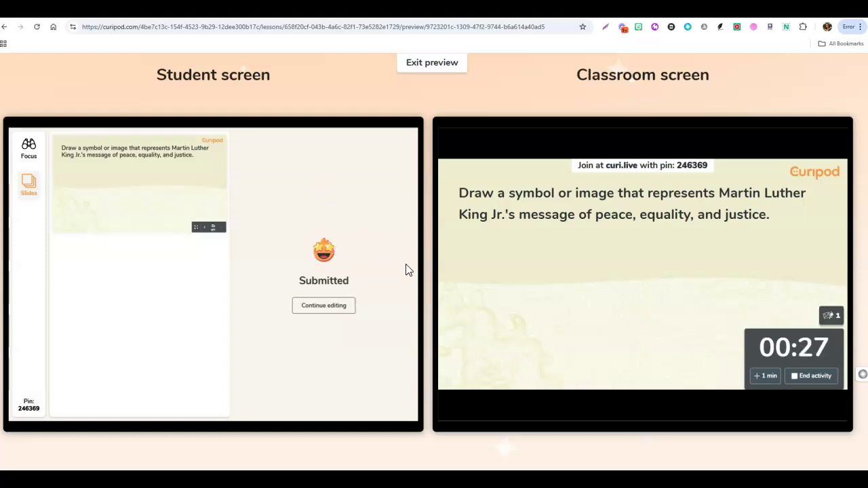
pyautogui.click(811, 376)
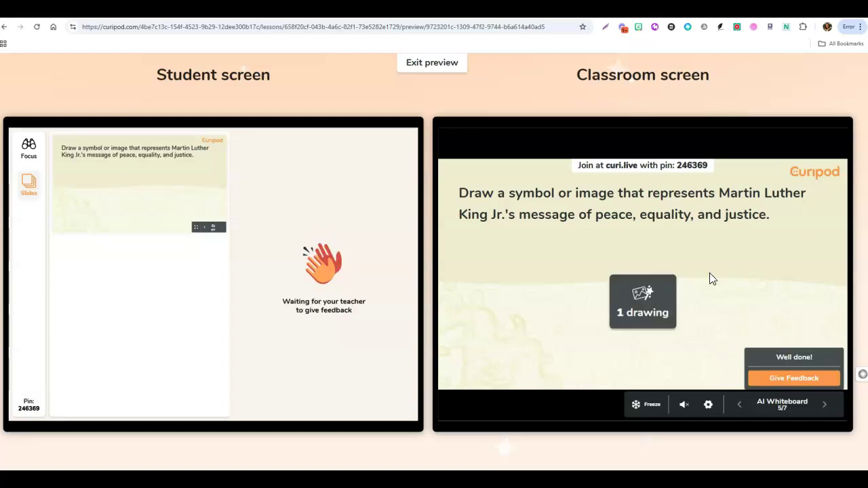
# Return AI feedback praising the peace-symbol drawing and advance to the slide 6 racial-equality poll.
pyautogui.click(783, 380)
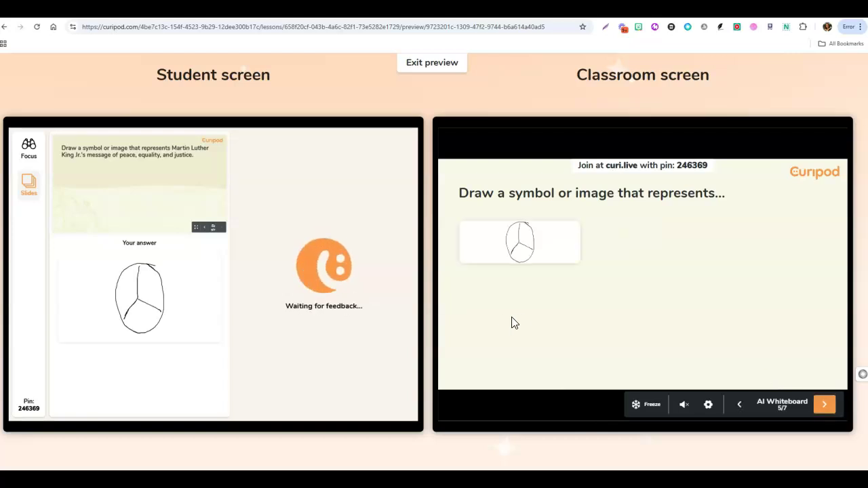
pyautogui.scroll(-2, 389, 320)
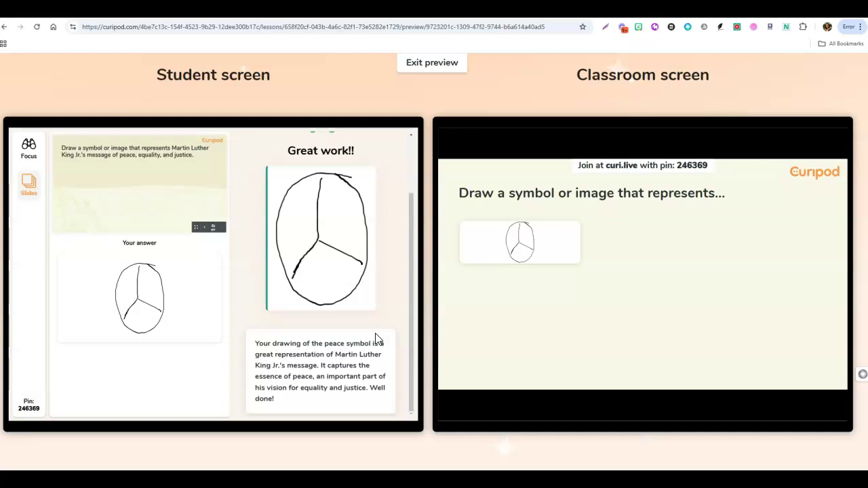
pyautogui.moveTo(794, 376)
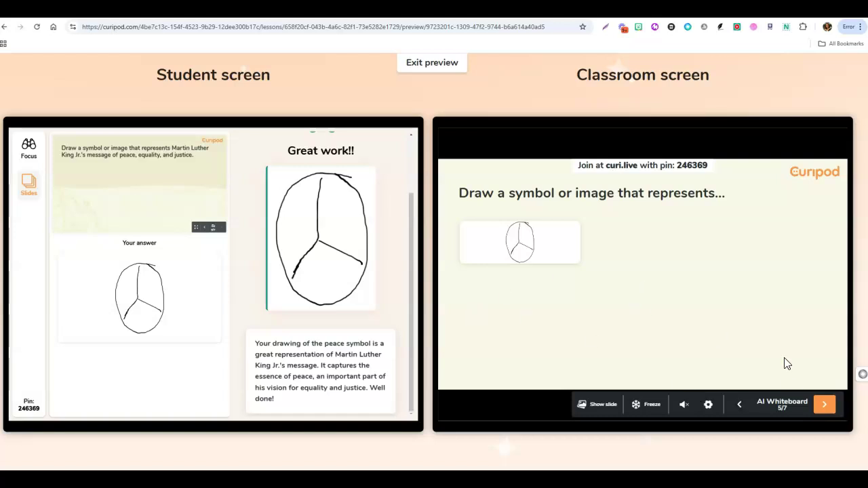
pyautogui.click(827, 404)
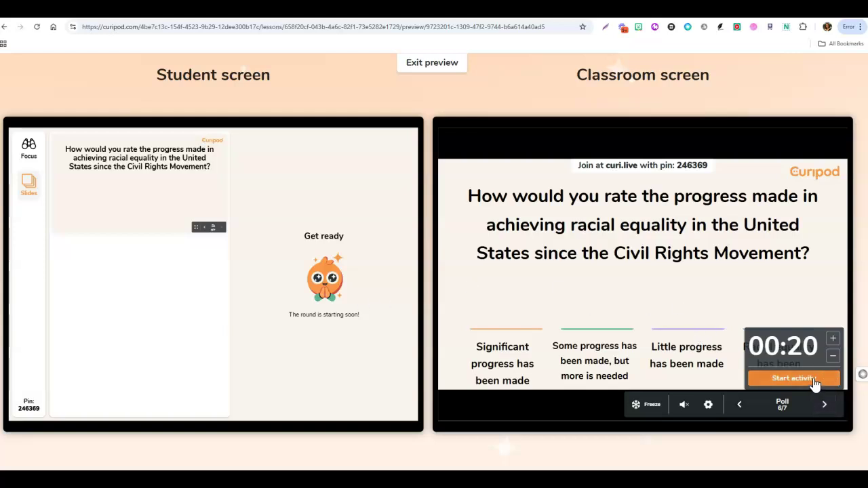
# Run the poll with a vote for 'Some progress has been made, but more is needed', then advance to slide 7.
pyautogui.click(814, 379)
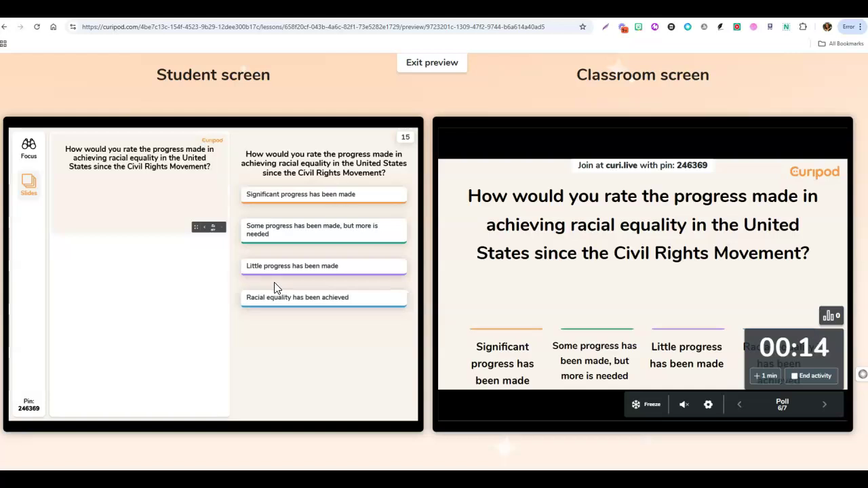
pyautogui.click(284, 239)
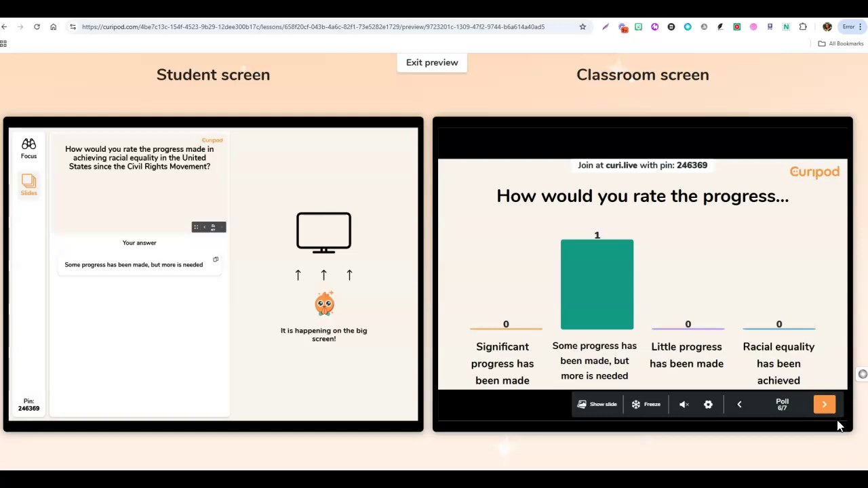
pyautogui.click(824, 406)
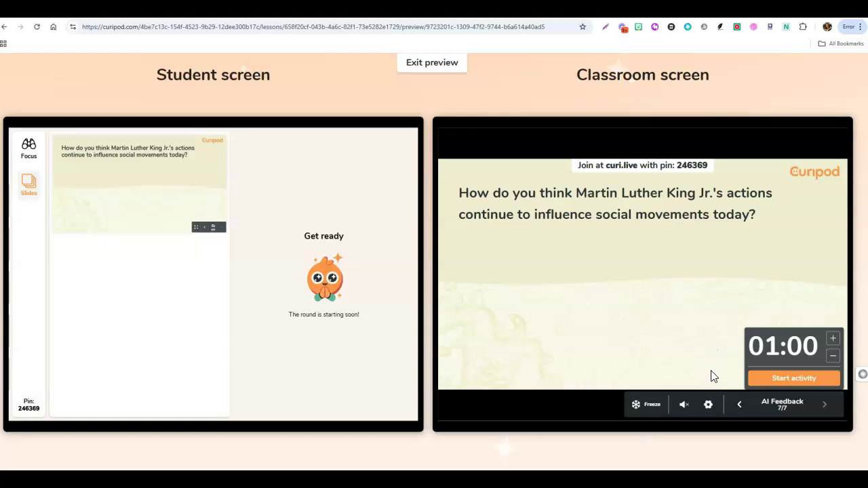
# Start the final question on King's influence and review the AI feedback suggesting modern examples.
pyautogui.click(811, 379)
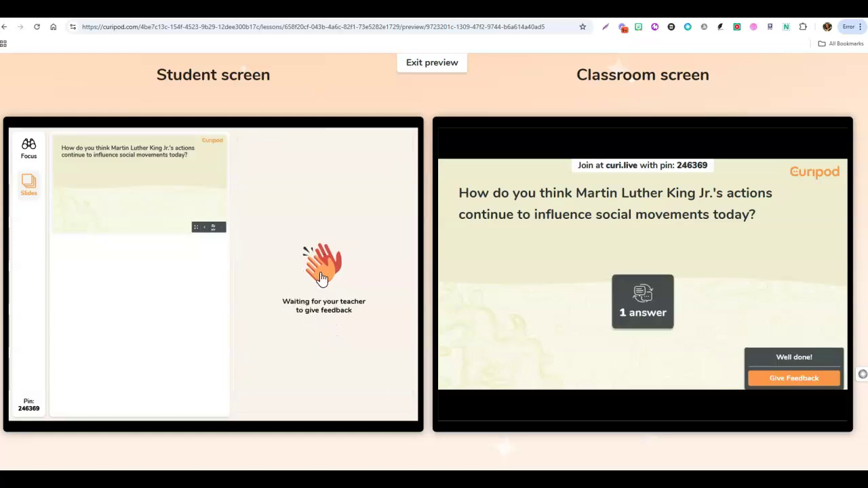
pyautogui.click(797, 380)
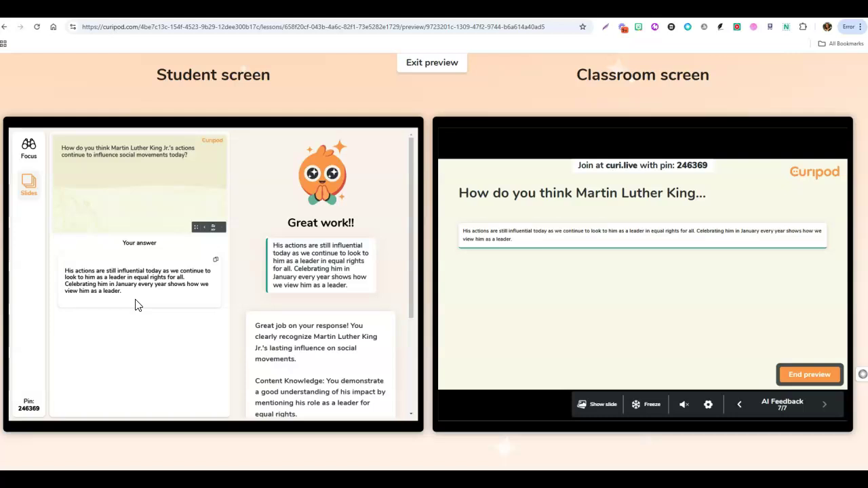
pyautogui.scroll(-3, 381, 306)
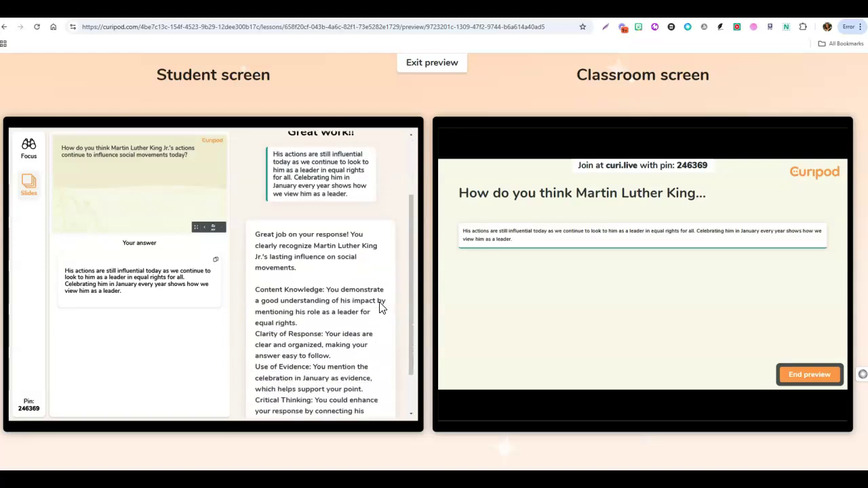
pyautogui.scroll(-2, 345, 317)
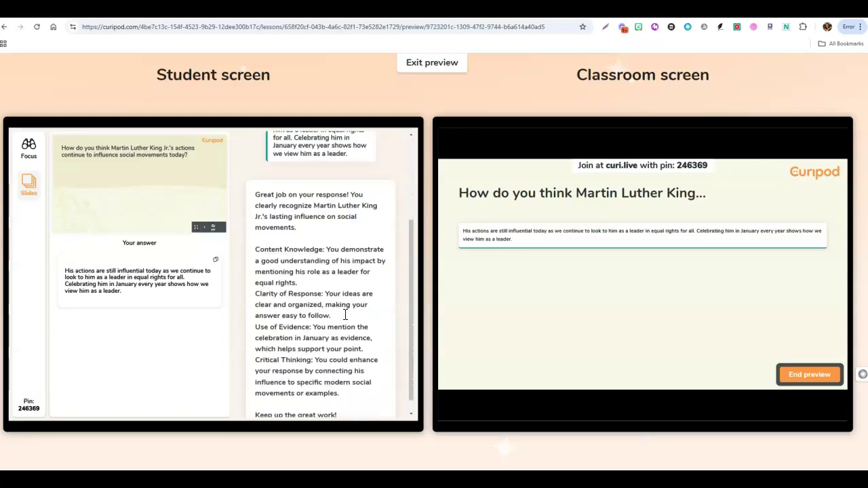
pyautogui.scroll(-1, 347, 311)
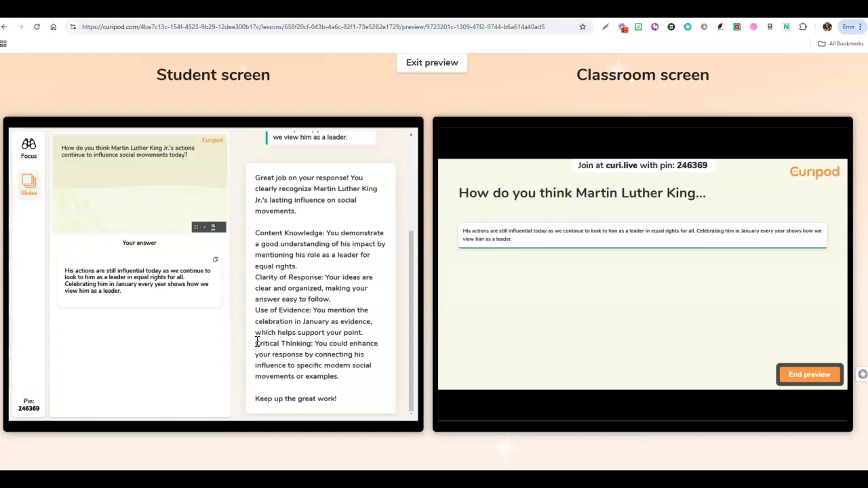
pyautogui.moveTo(706, 402)
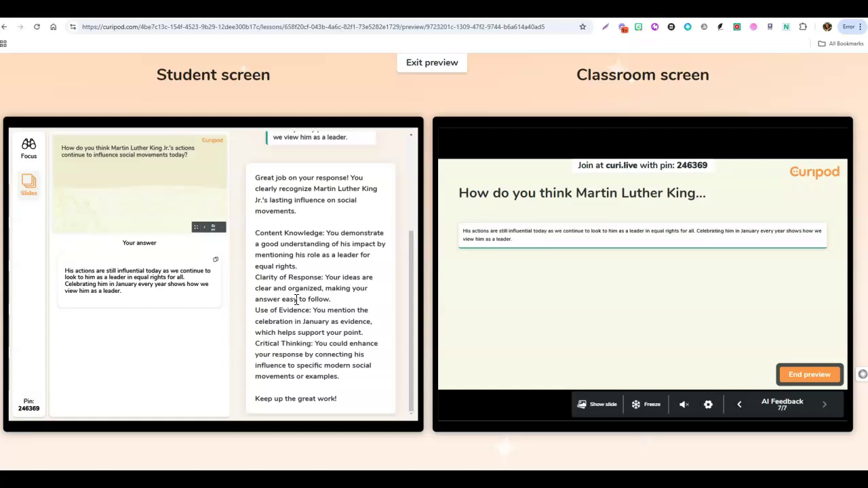
# End the preview and open the earlier 10:49 report, viewing slide 2 responses under Activities.
pyautogui.click(804, 377)
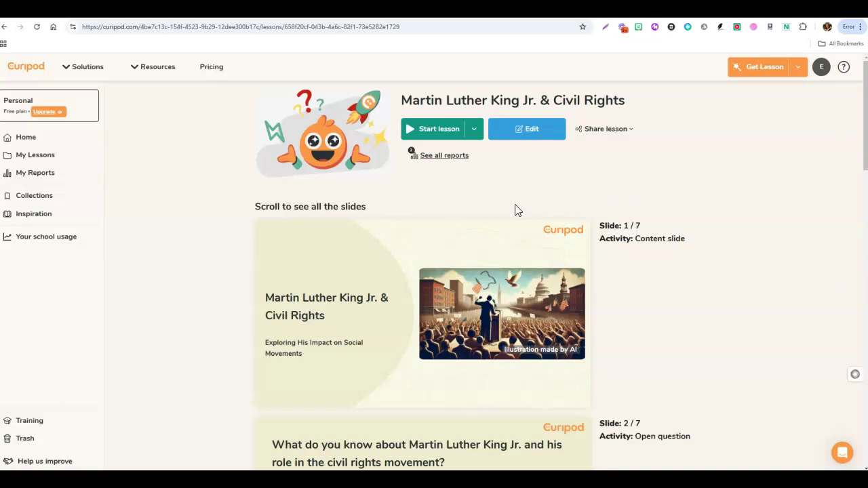
pyautogui.click(459, 160)
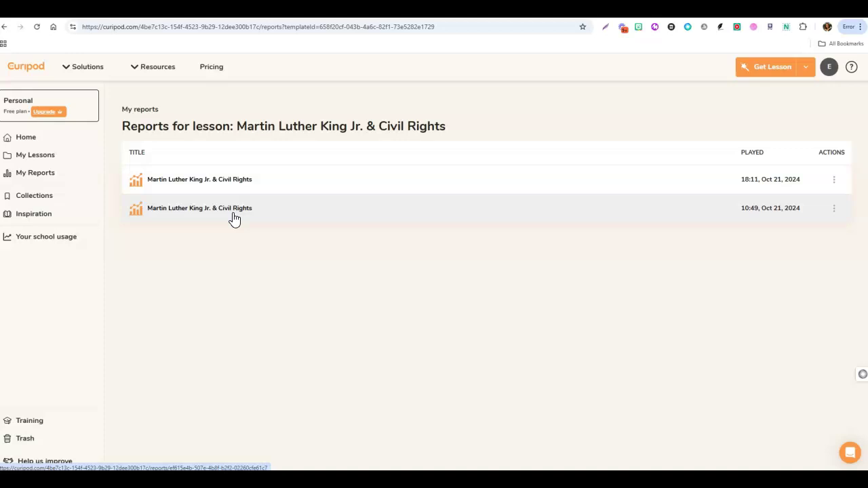
pyautogui.click(232, 212)
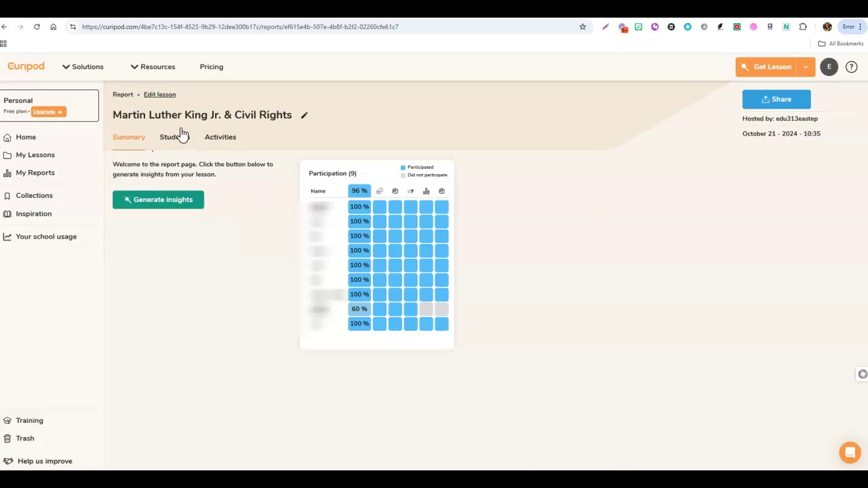
pyautogui.click(177, 145)
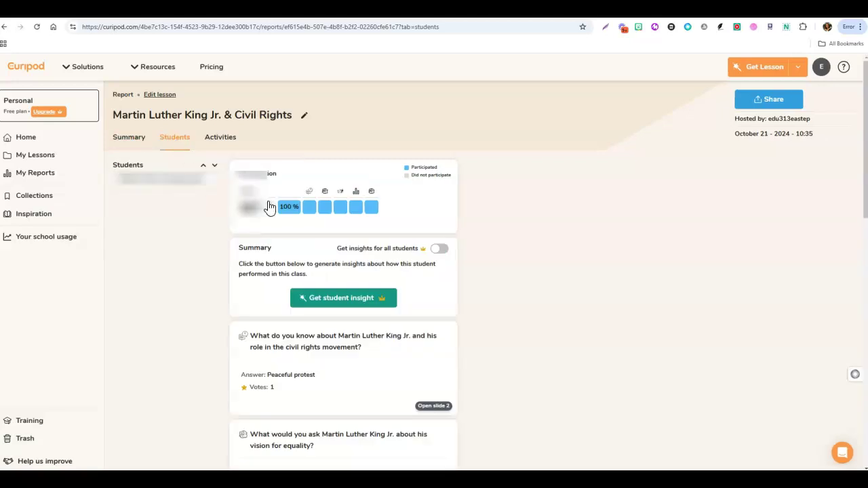
pyautogui.click(224, 147)
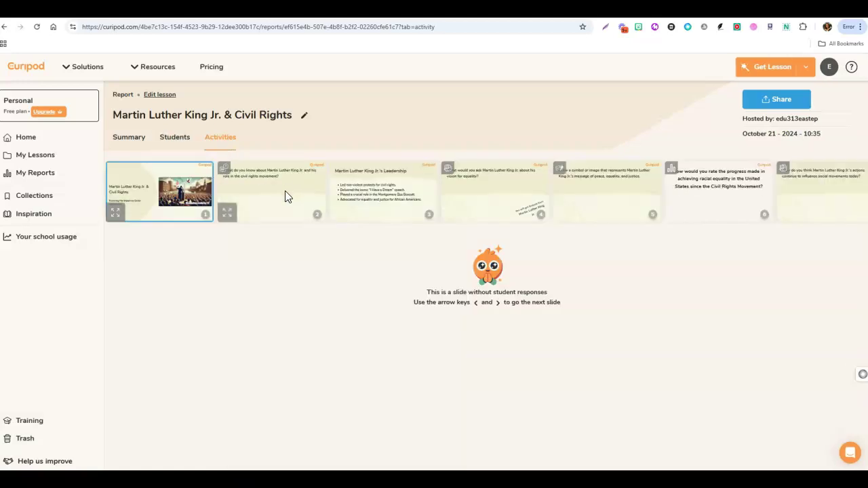
pyautogui.click(285, 197)
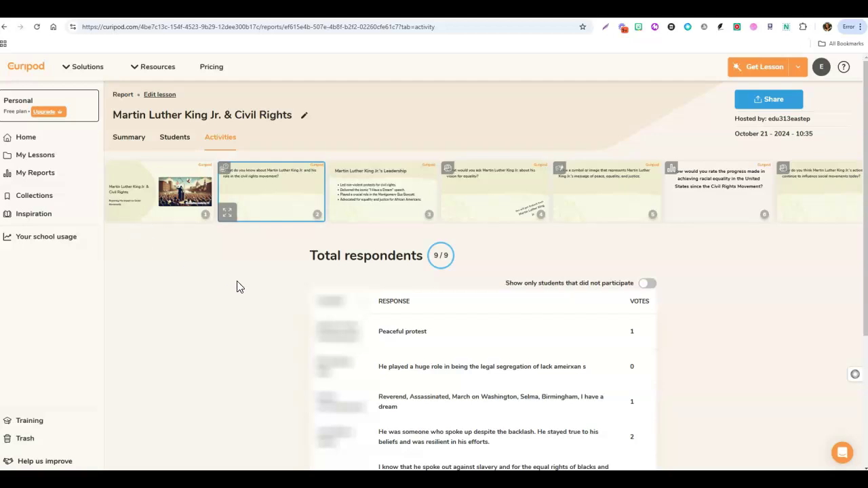
# Reach the Create with AI page via Get Lesson, briefly browsing the Establish daily routines templates.
pyautogui.click(759, 71)
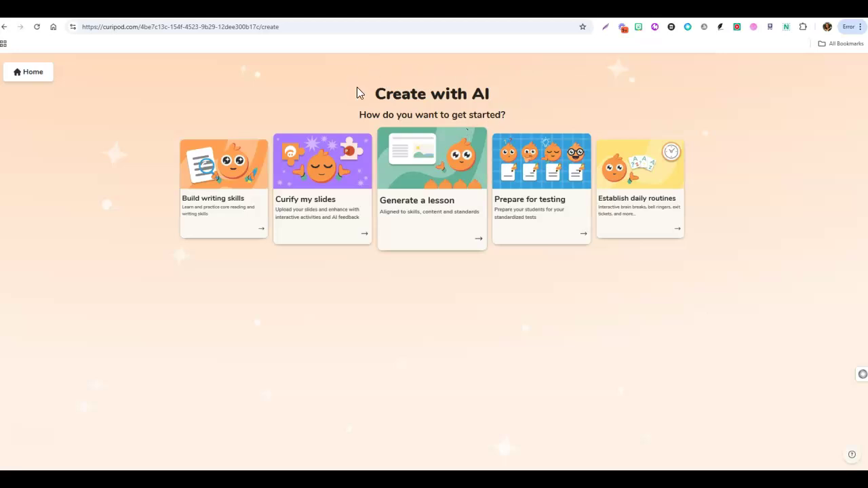
pyautogui.click(5, 27)
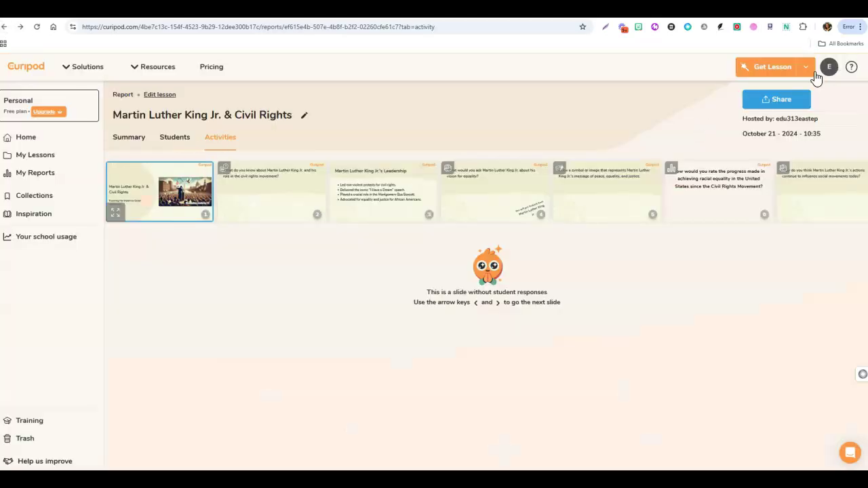
pyautogui.click(807, 68)
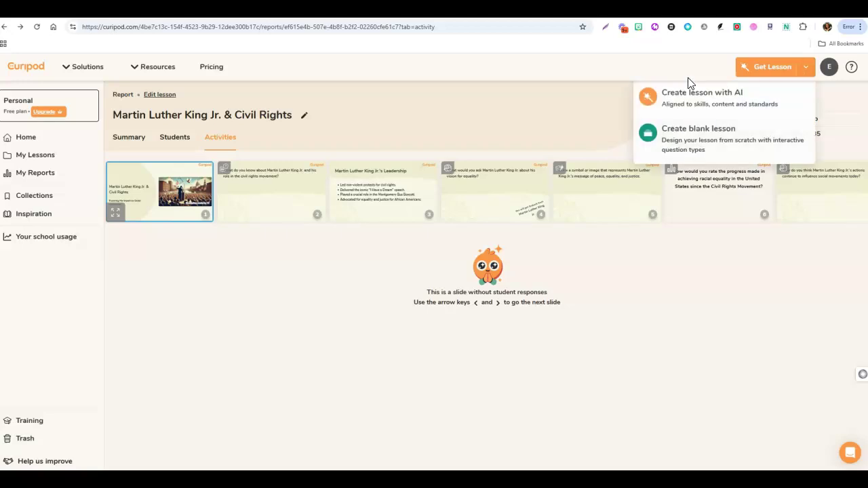
pyautogui.click(716, 277)
pyautogui.click(768, 75)
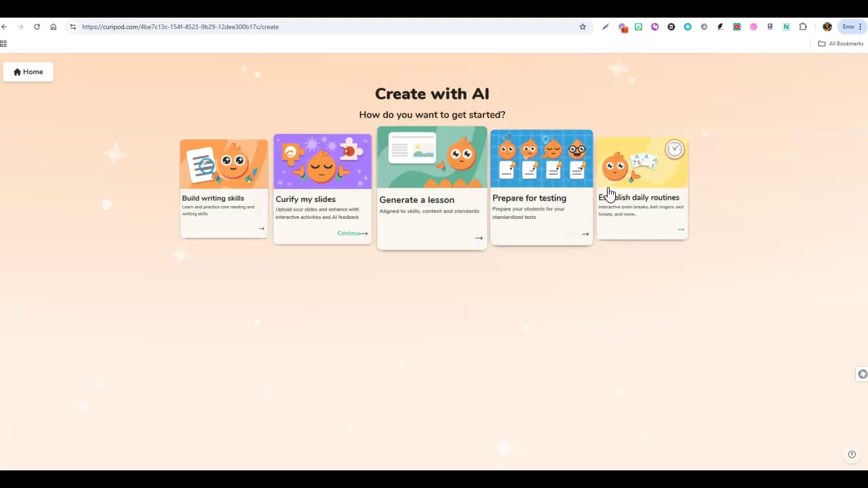
pyautogui.click(684, 237)
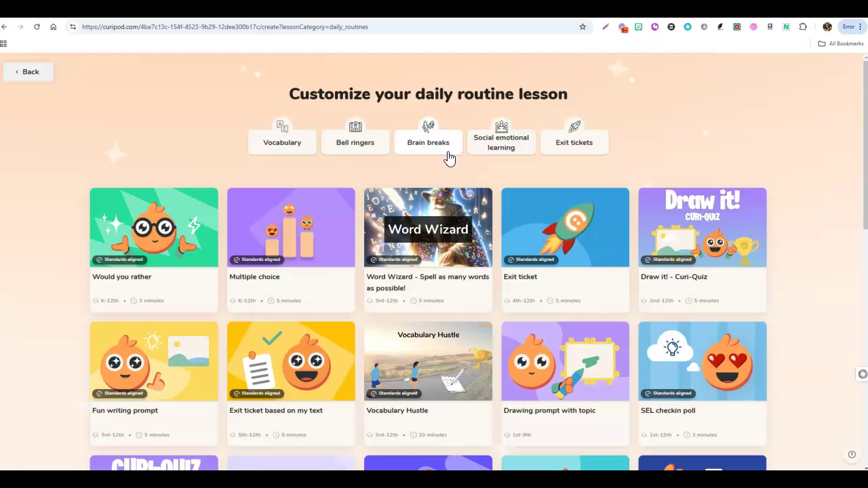
pyautogui.click(34, 73)
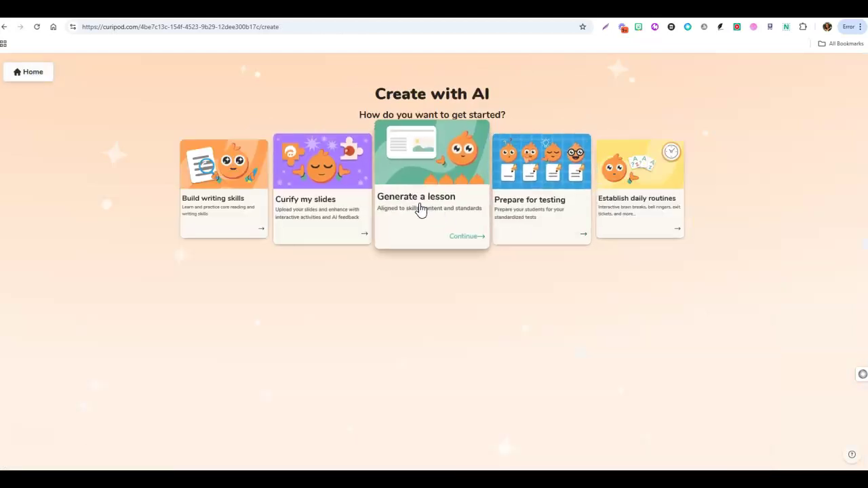
# Request an AI-generated ELA Novel Study lesson on Charlotte's Web focused on Characterization.
pyautogui.click(441, 215)
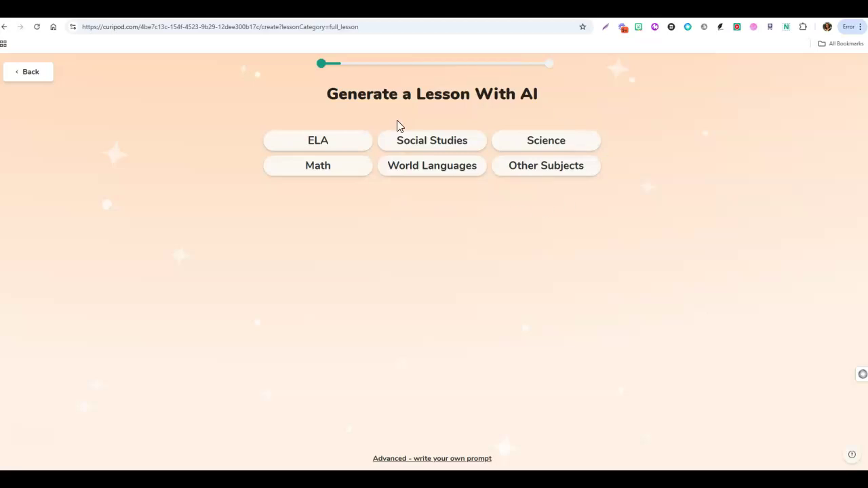
pyautogui.click(322, 141)
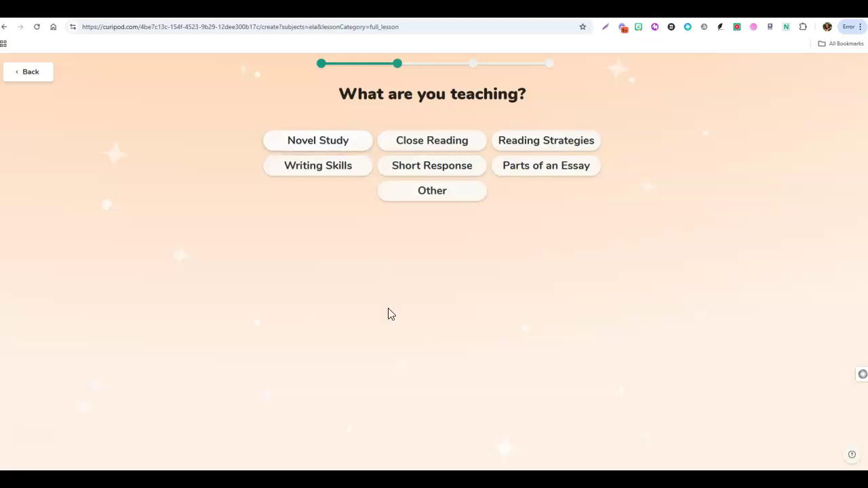
pyautogui.click(312, 144)
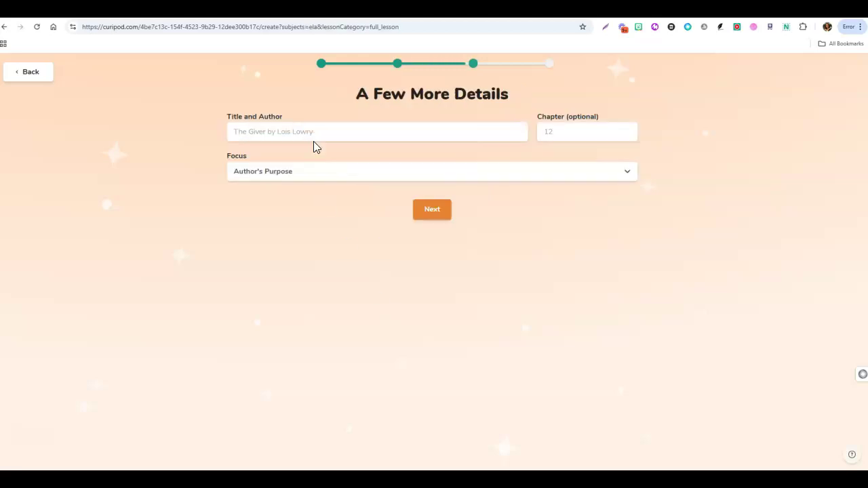
pyautogui.click(292, 134)
pyautogui.write("Charlotte's Web")
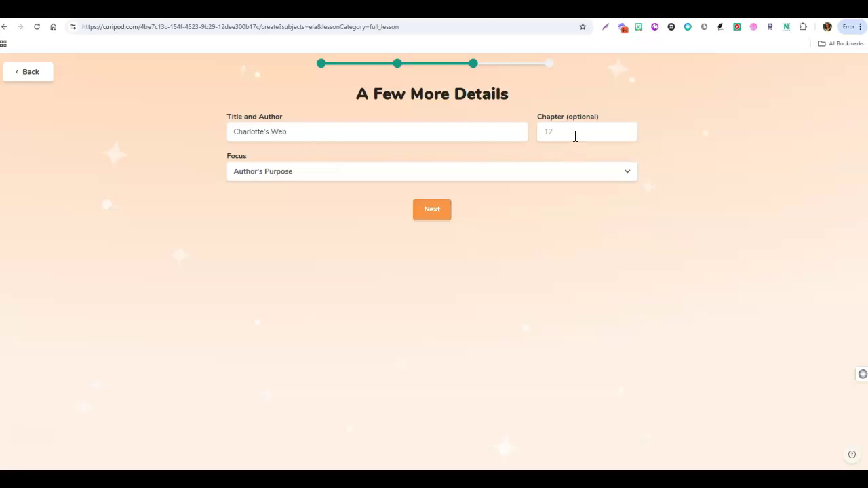
pyautogui.click(366, 177)
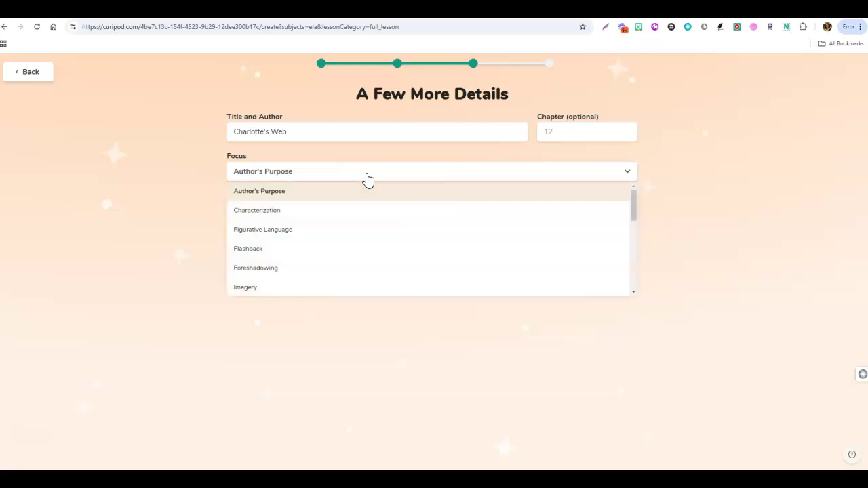
pyautogui.click(325, 210)
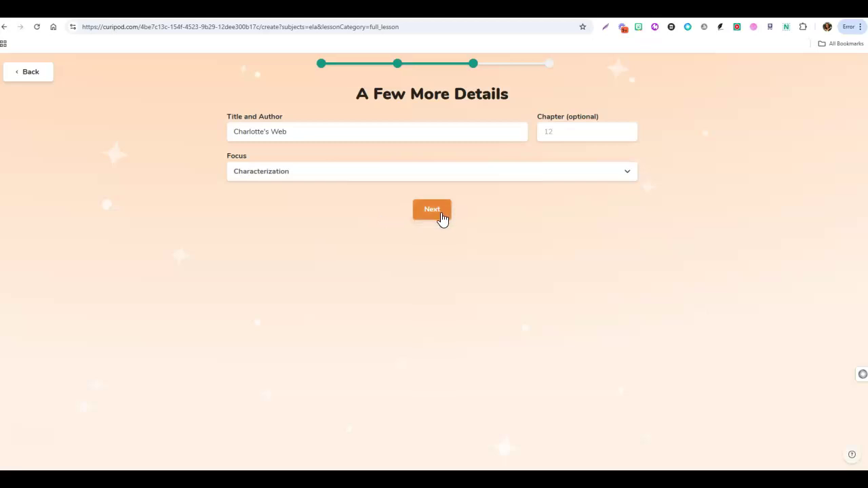
pyautogui.click(441, 216)
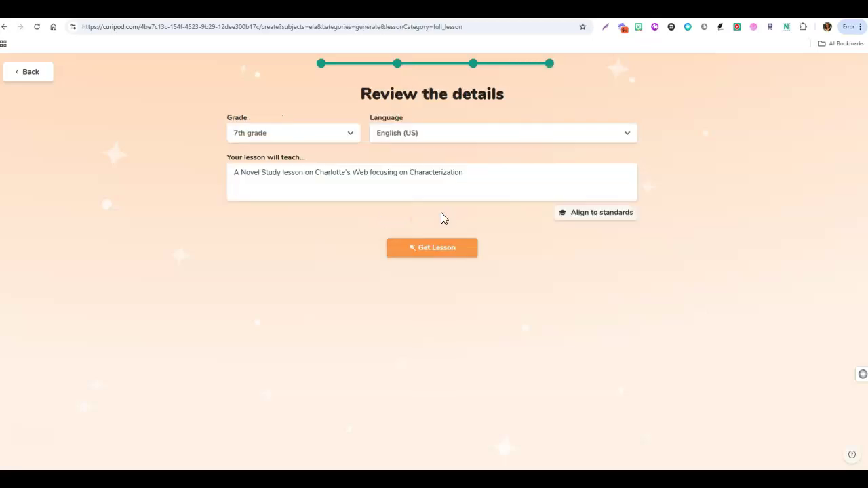
# Set 6th grade, require at least 6 slides with 3 interactive, and align to RI.6.1.
pyautogui.click(350, 140)
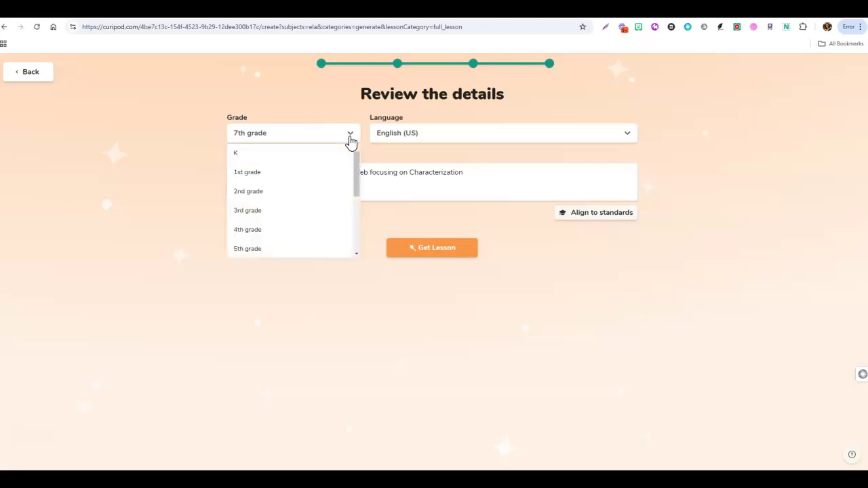
pyautogui.moveTo(355, 171); pyautogui.dragTo(353, 195)
pyautogui.click(266, 210)
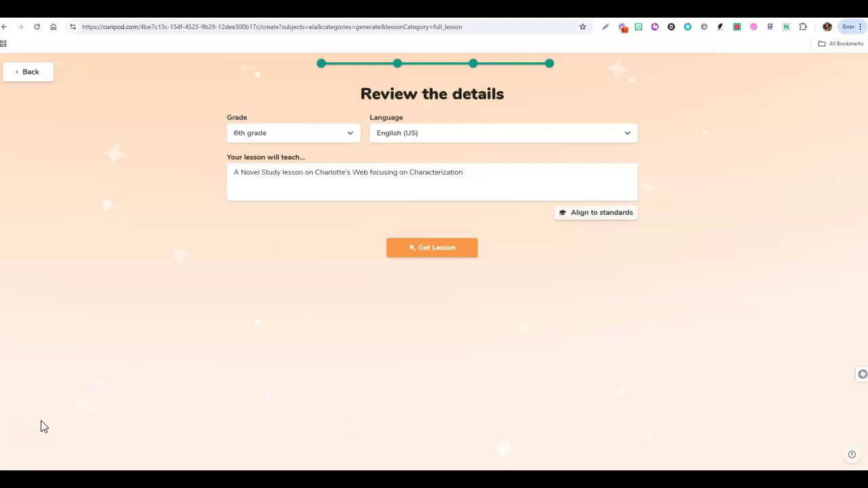
pyautogui.write('. Include at least 6 slides, making 3 of them interactive.')
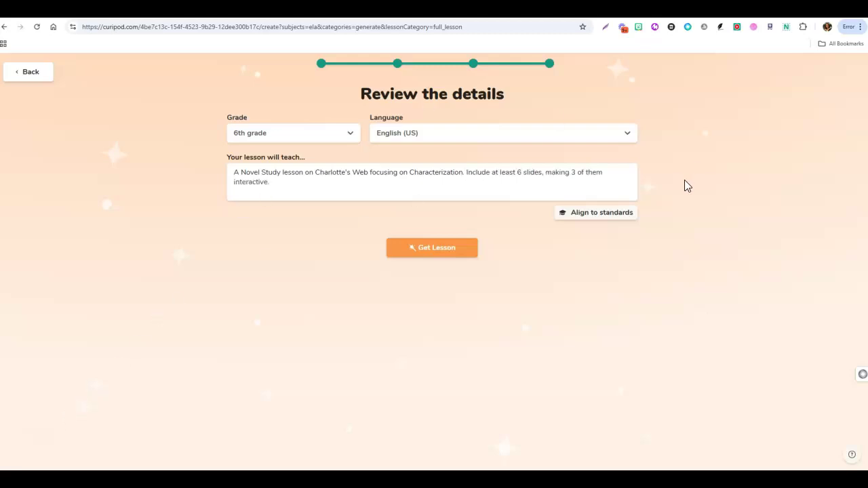
pyautogui.click(611, 219)
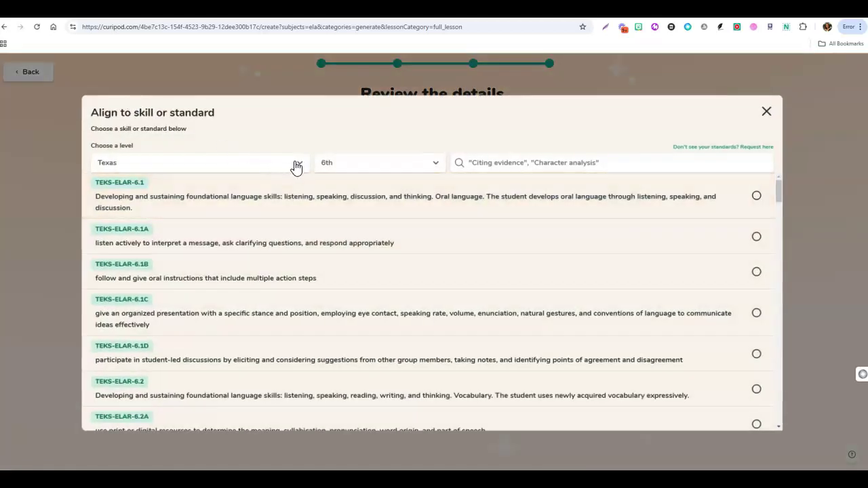
pyautogui.click(296, 167)
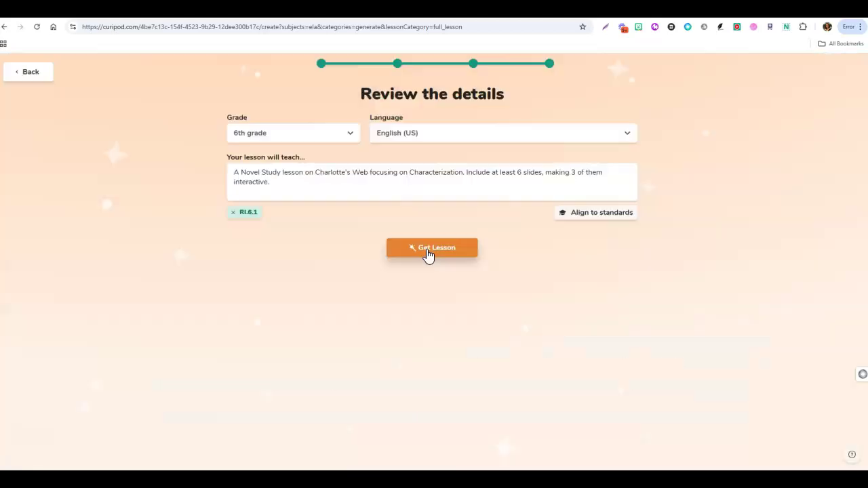
# Generate the lesson, then review slide 2's open question and slide 3, Understanding Characterization.
pyautogui.click(427, 251)
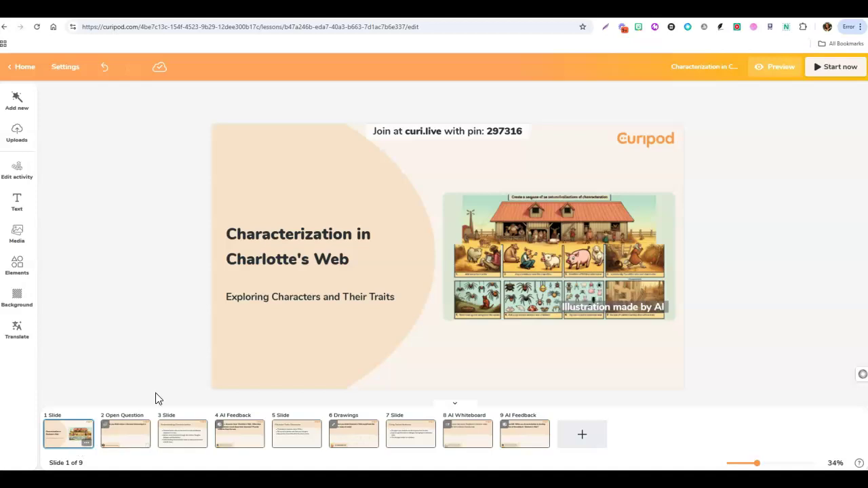
pyautogui.click(141, 437)
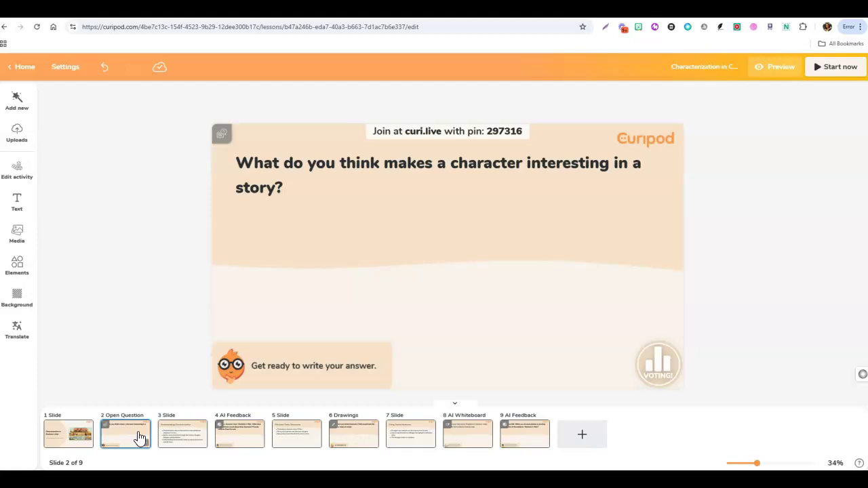
pyautogui.doubleClick(261, 183)
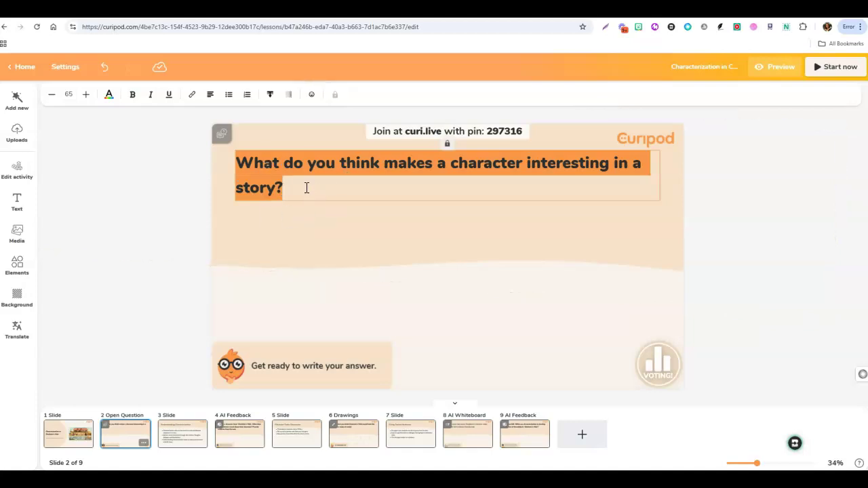
pyautogui.click(274, 172)
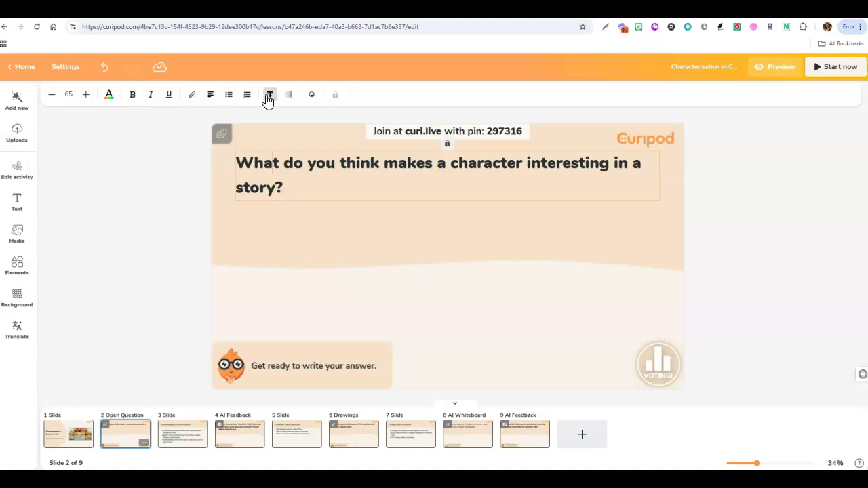
pyautogui.click(178, 442)
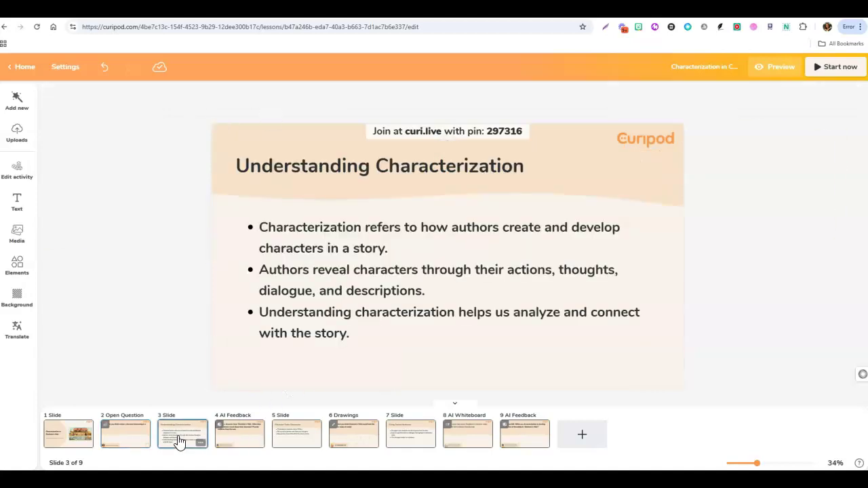
# Review slides 4 to 9, from the AI Feedback question to the final friendship question.
pyautogui.click(244, 439)
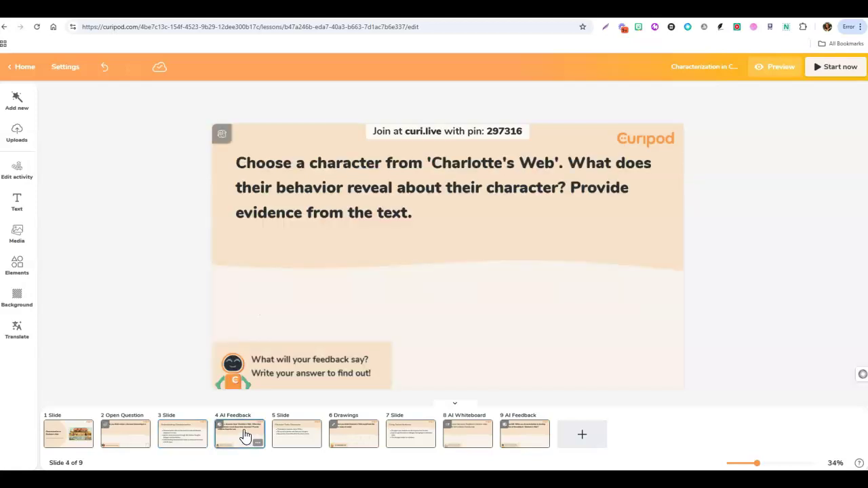
pyautogui.click(298, 436)
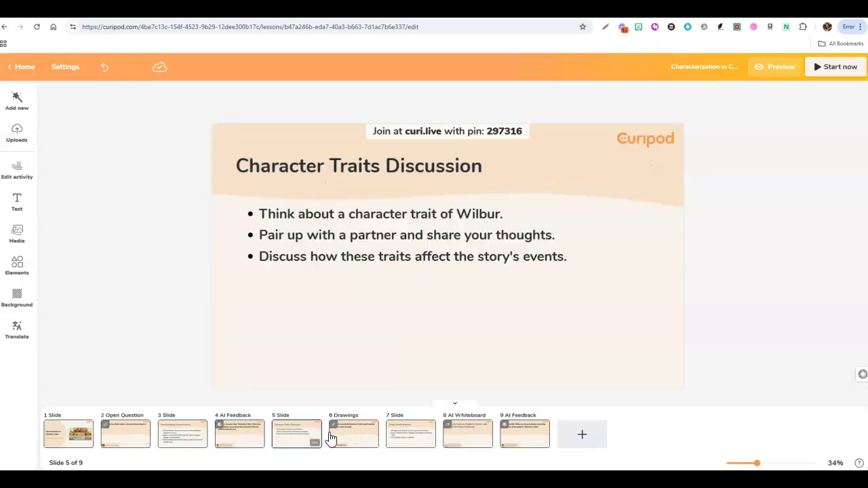
pyautogui.click(347, 439)
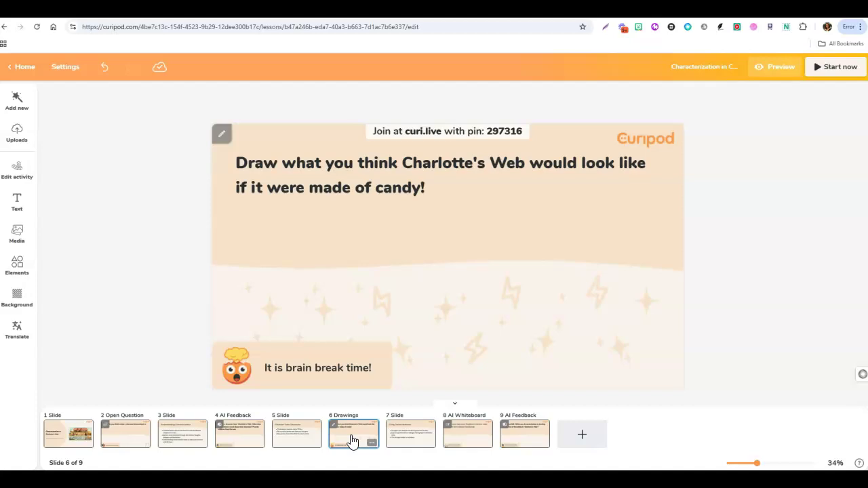
pyautogui.click(412, 187)
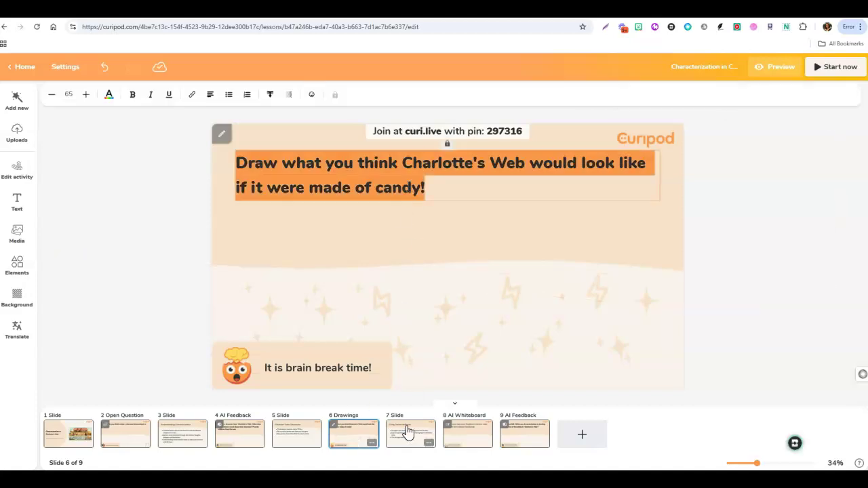
pyautogui.click(408, 431)
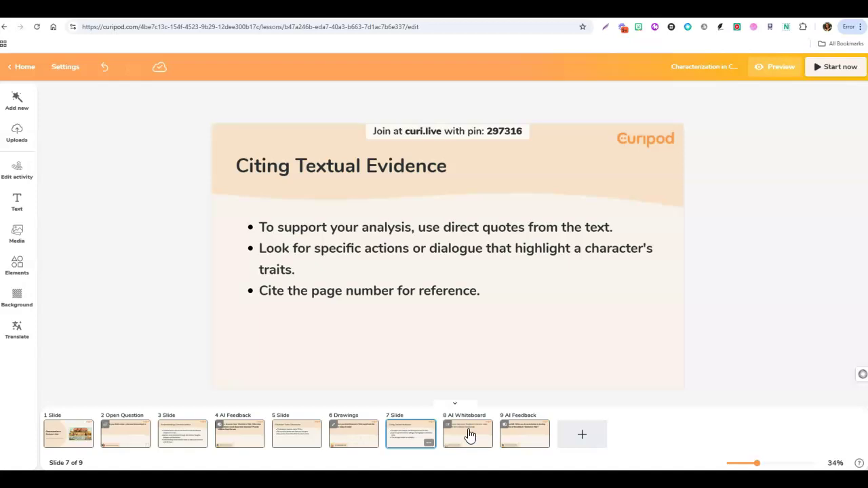
pyautogui.click(469, 435)
pyautogui.click(537, 435)
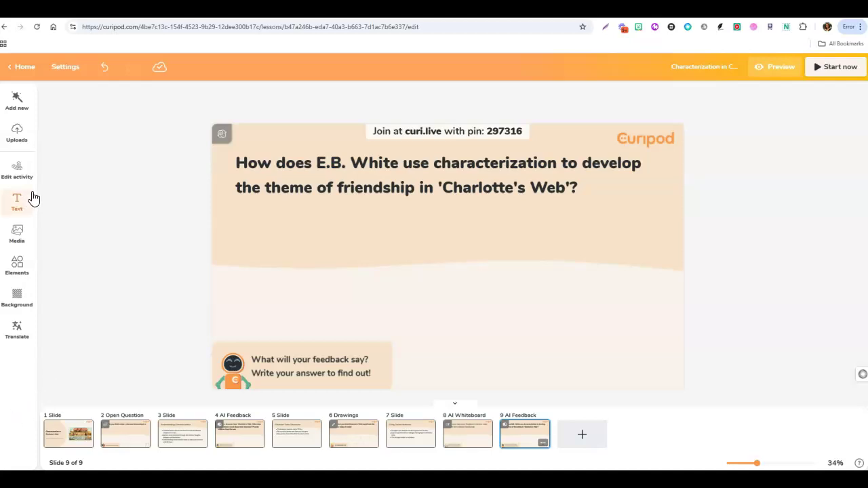
# Check slide 2's open-question settings: 3 answers per student, 3 minutes, then voting.
pyautogui.click(19, 107)
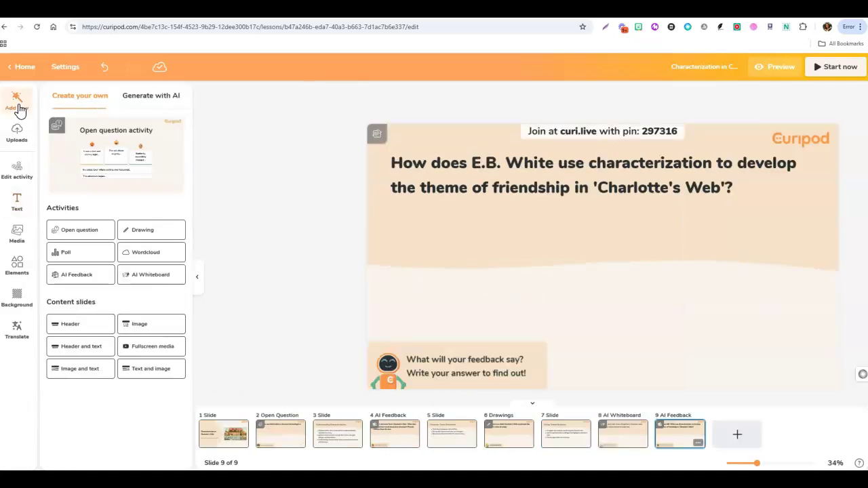
pyautogui.click(284, 440)
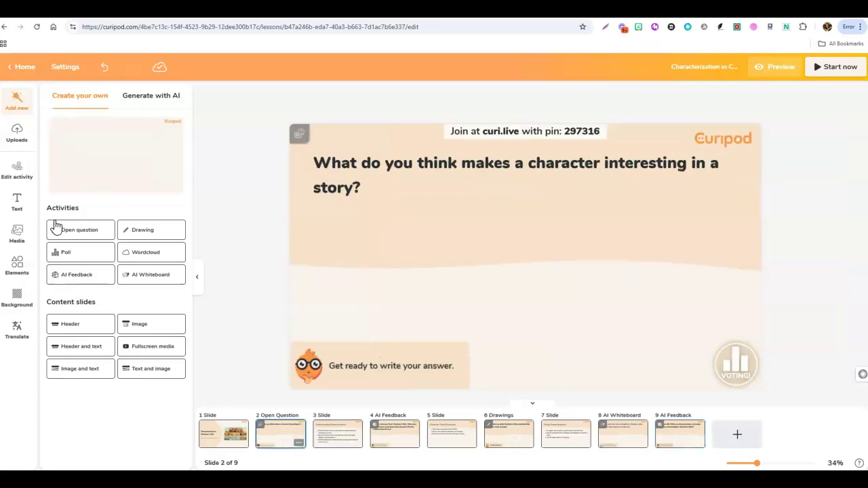
pyautogui.click(18, 177)
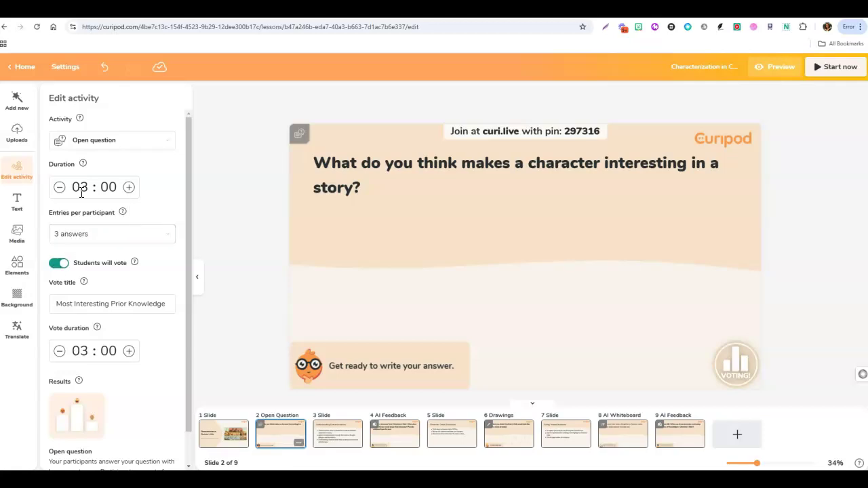
pyautogui.scroll(-1, 162, 323)
pyautogui.scroll(1, 162, 319)
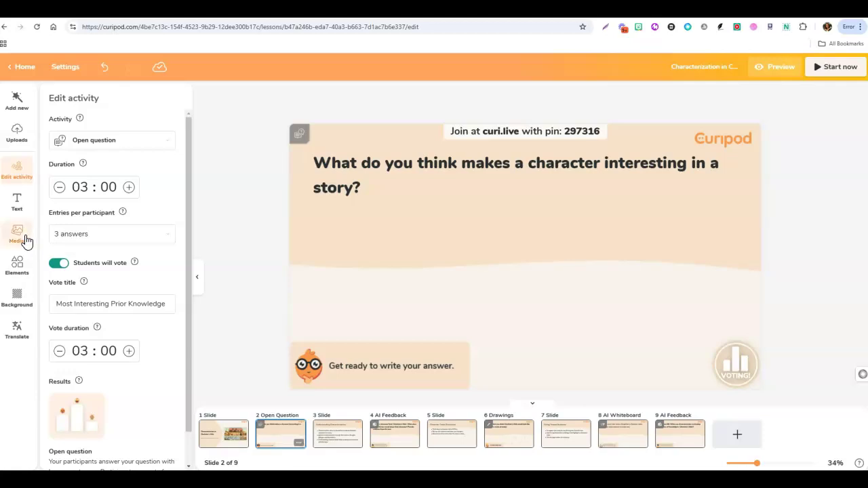
pyautogui.click(19, 274)
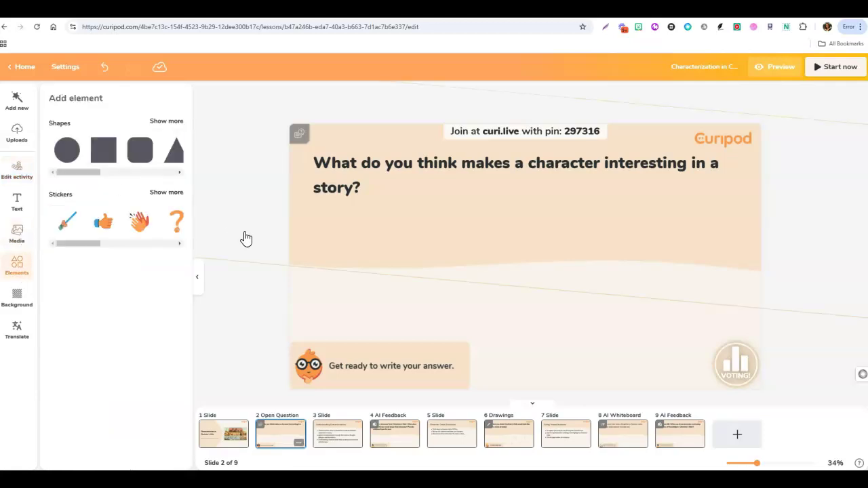
pyautogui.click(197, 278)
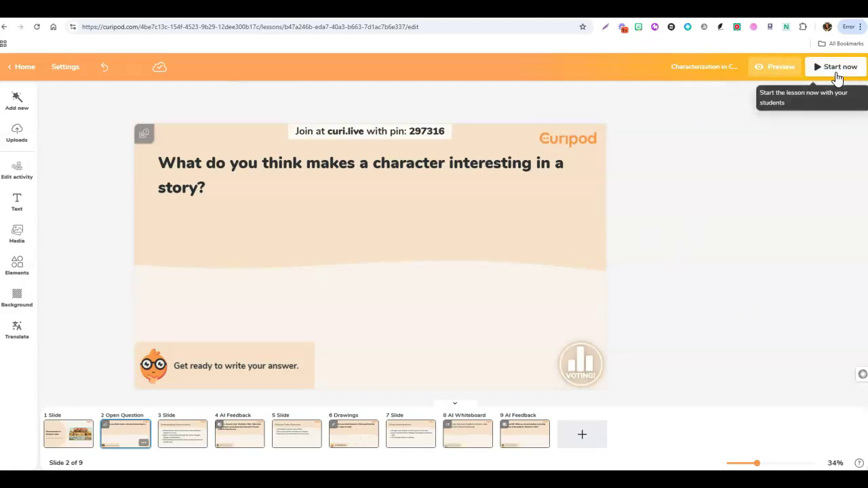
# Open the Characterization in Charlotte's Web overview page from My Lessons on the home page.
pyautogui.click(25, 68)
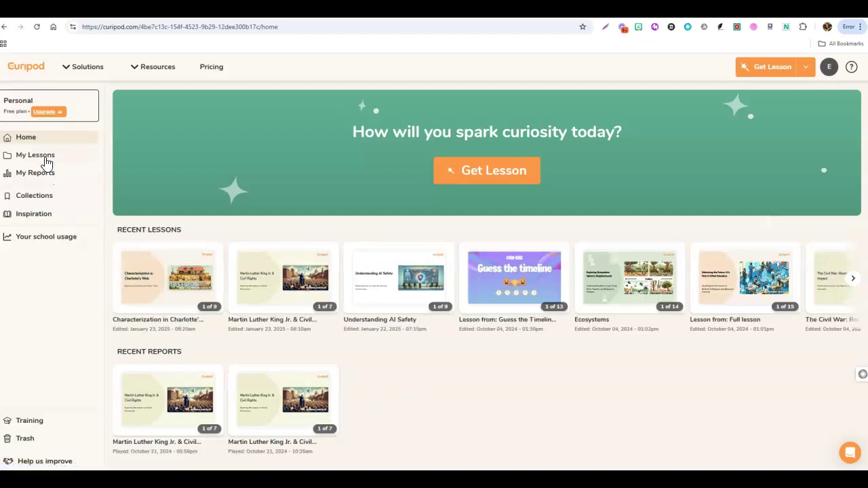
pyautogui.click(42, 160)
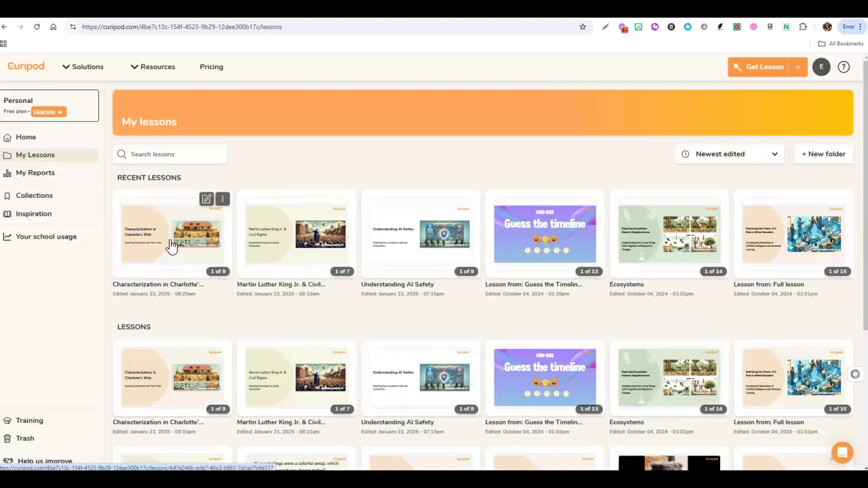
pyautogui.click(171, 247)
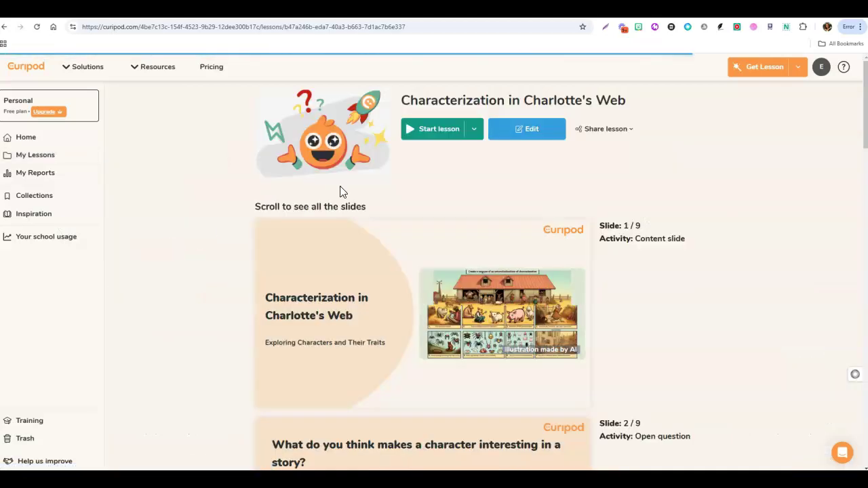